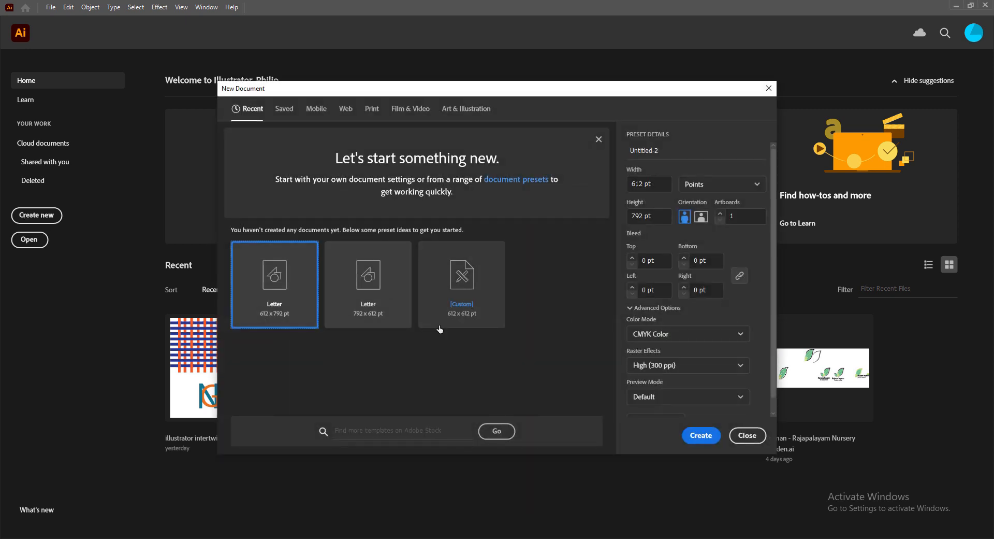
Create a new document 612 pt wide and 612 pt high.
{"action": "left_click", "coordinate": [656, 217]}
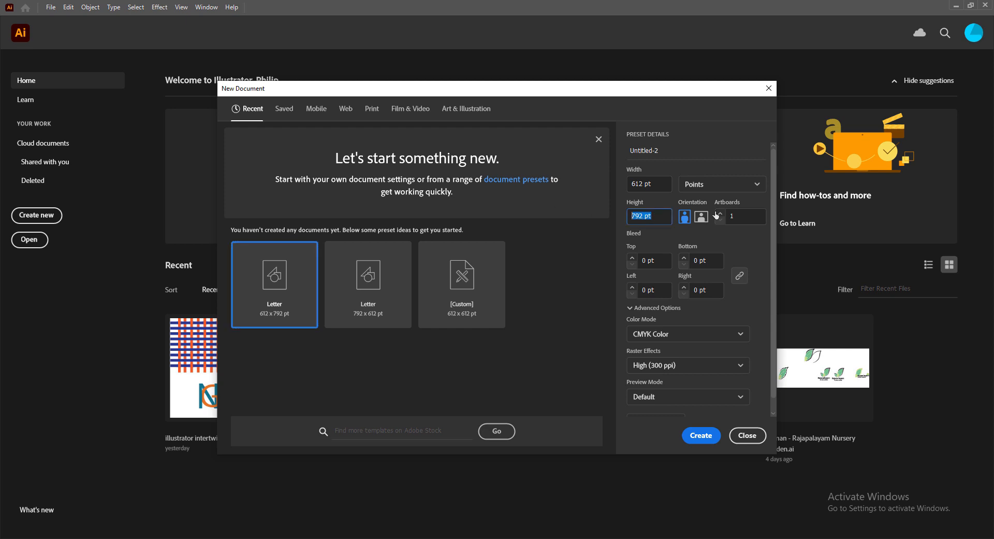
{"action": "type", "text": "612"}
{"action": "left_click", "coordinate": [666, 182]}
{"action": "left_click", "coordinate": [699, 438]}
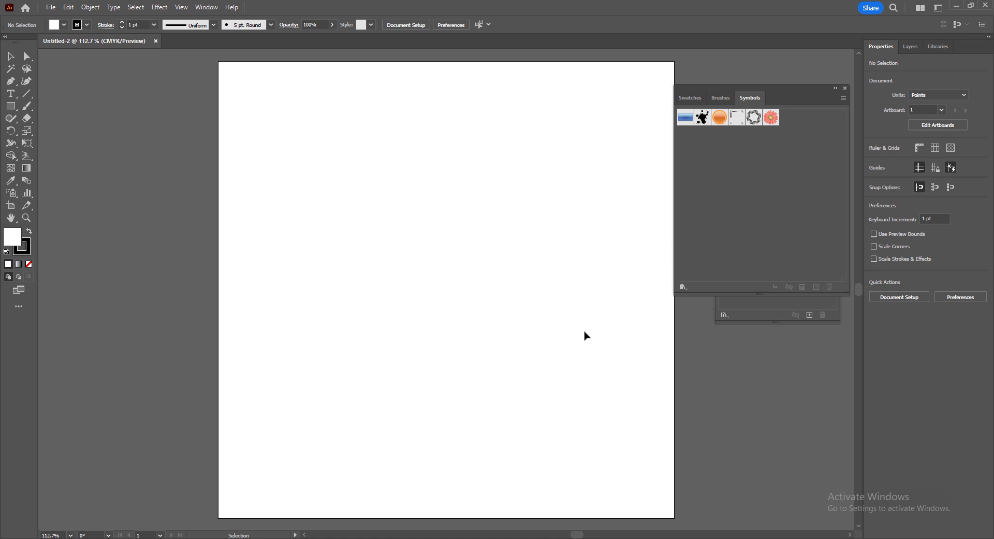
Draw a vertical and a horizontal 612 pt line through the artboard's centre and close the floating Symbols and Graphic Styles panels.
{"action": "left_click", "coordinate": [27, 95]}
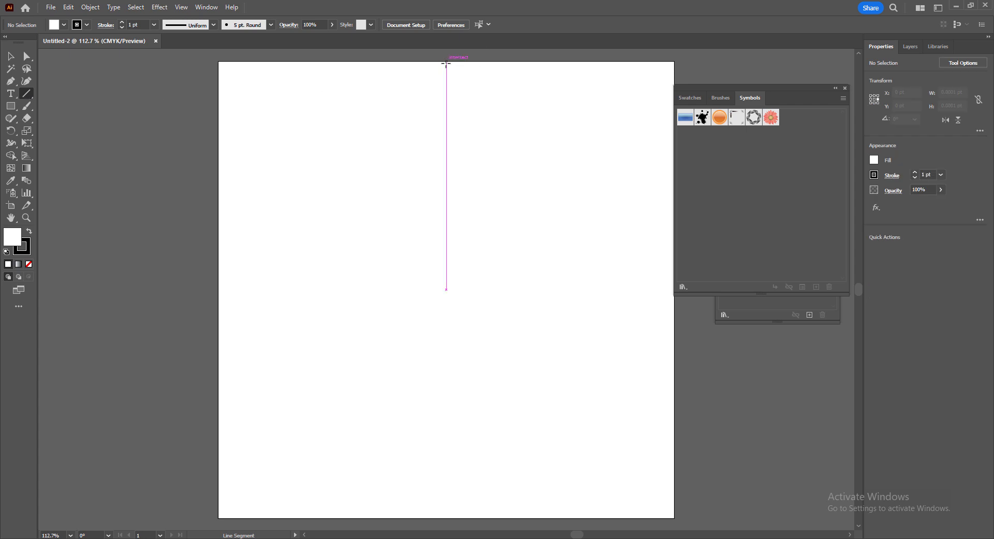
{"action": "left_click_drag", "start_coordinate": [447, 61], "coordinate": [460, 517]}
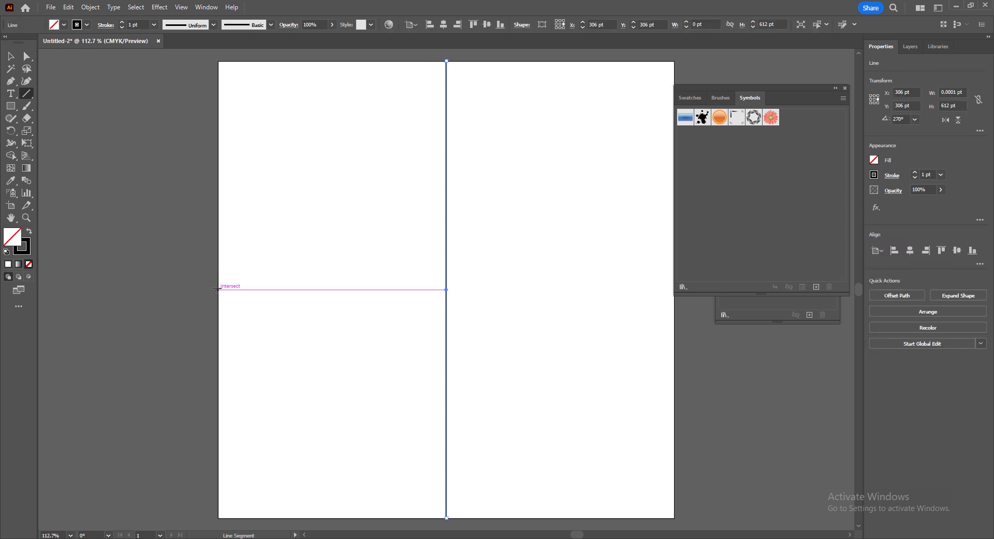
{"action": "left_click_drag", "start_coordinate": [217, 290], "coordinate": [673, 301]}
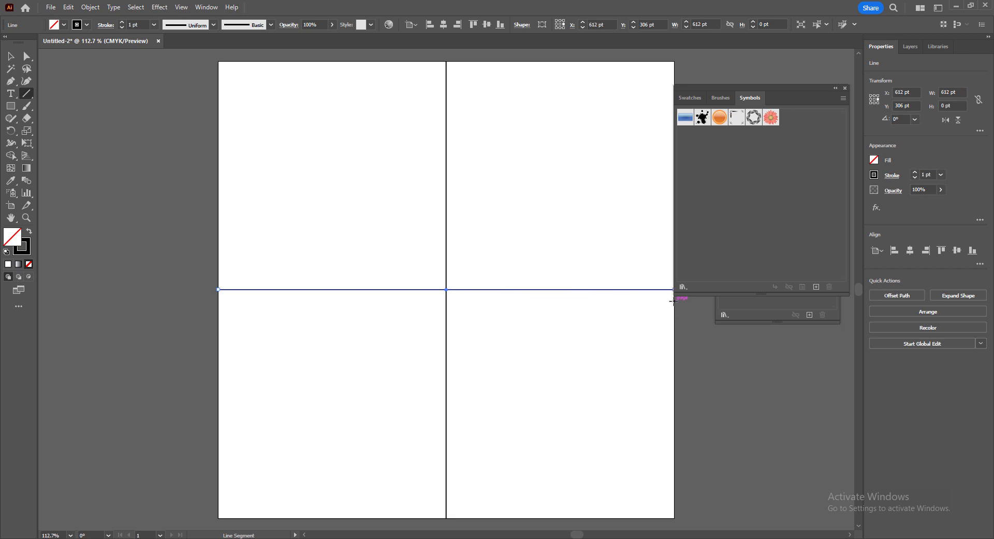
{"action": "left_click", "coordinate": [845, 88]}
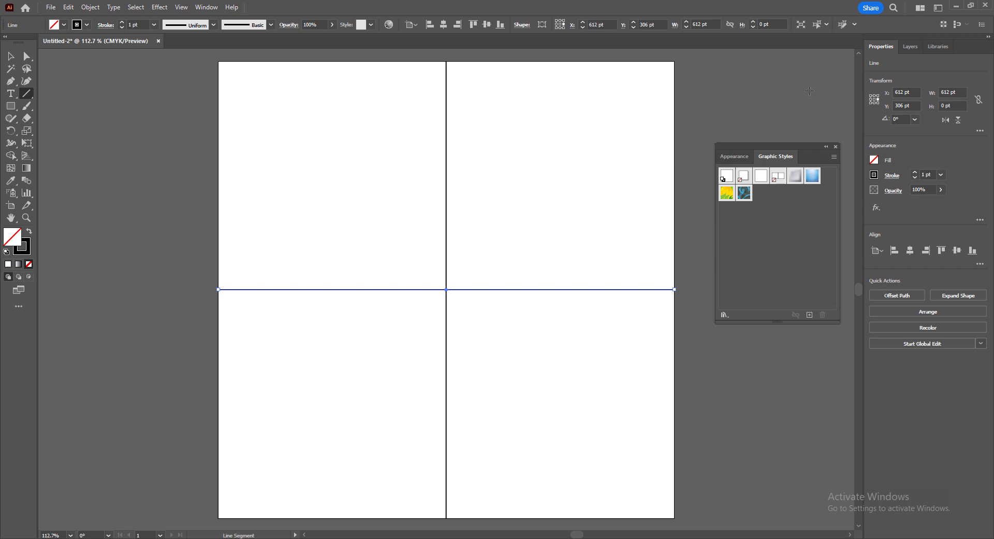
{"action": "left_click", "coordinate": [835, 145]}
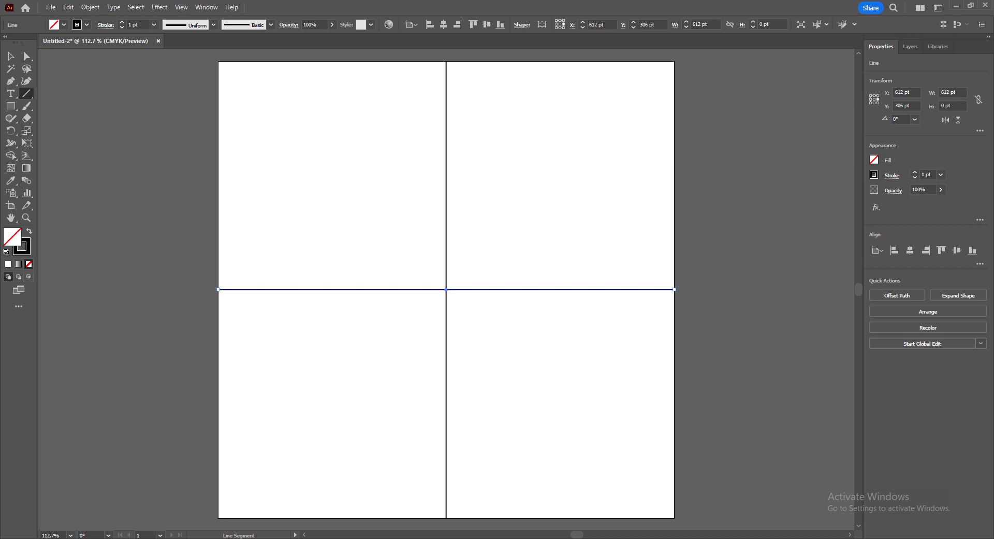
Align both crossing lines to the artboard, centring them horizontally and vertically, and keep them selected.
{"action": "left_click", "coordinate": [10, 56]}
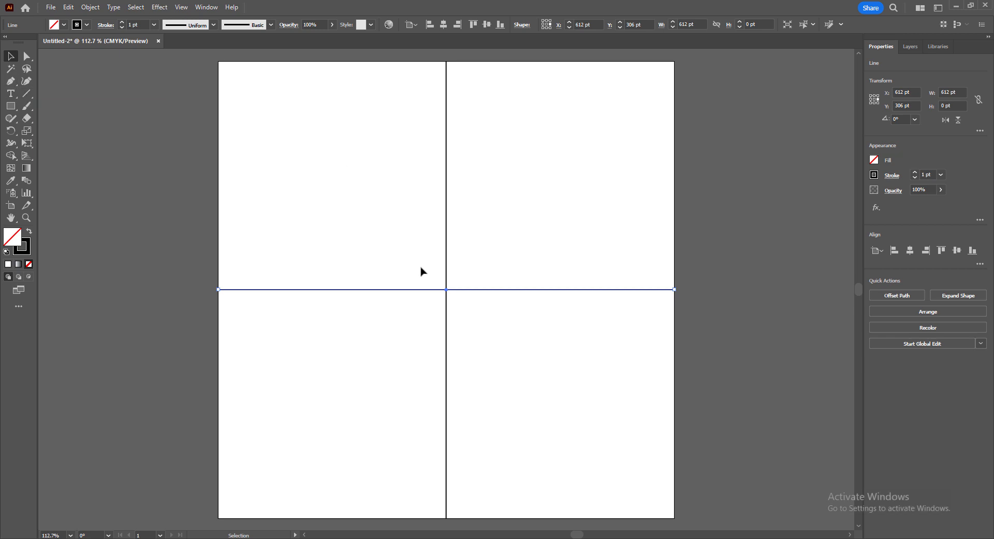
{"action": "left_click_drag", "start_coordinate": [417, 267], "coordinate": [487, 327]}
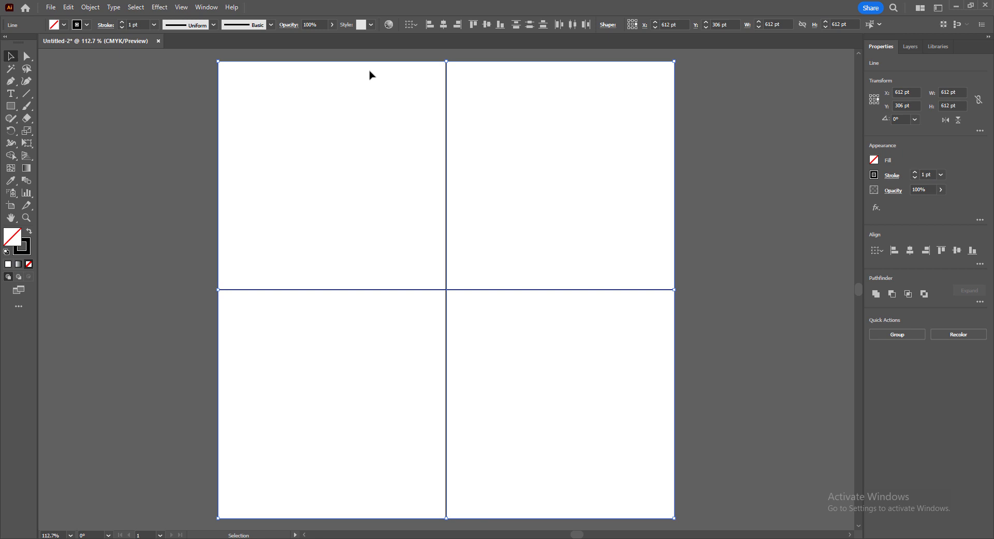
{"action": "left_click", "coordinate": [415, 26]}
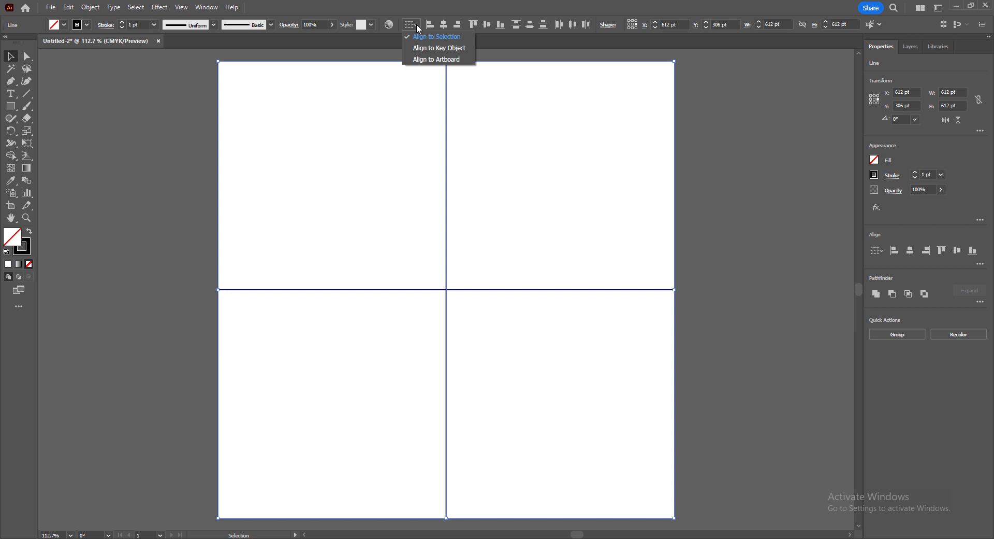
{"action": "left_click", "coordinate": [436, 59]}
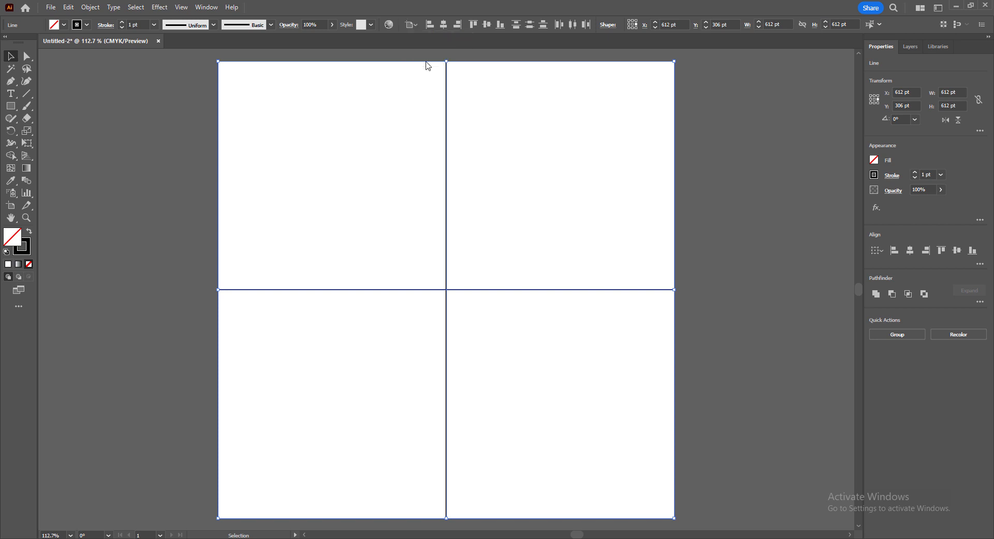
{"action": "left_click", "coordinate": [445, 26]}
{"action": "left_click", "coordinate": [487, 26]}
{"action": "left_click_drag", "start_coordinate": [424, 273], "coordinate": [467, 324]}
Show the document's layers and expand Layer 1 to examine its contents.
{"action": "key", "text": "F7"}
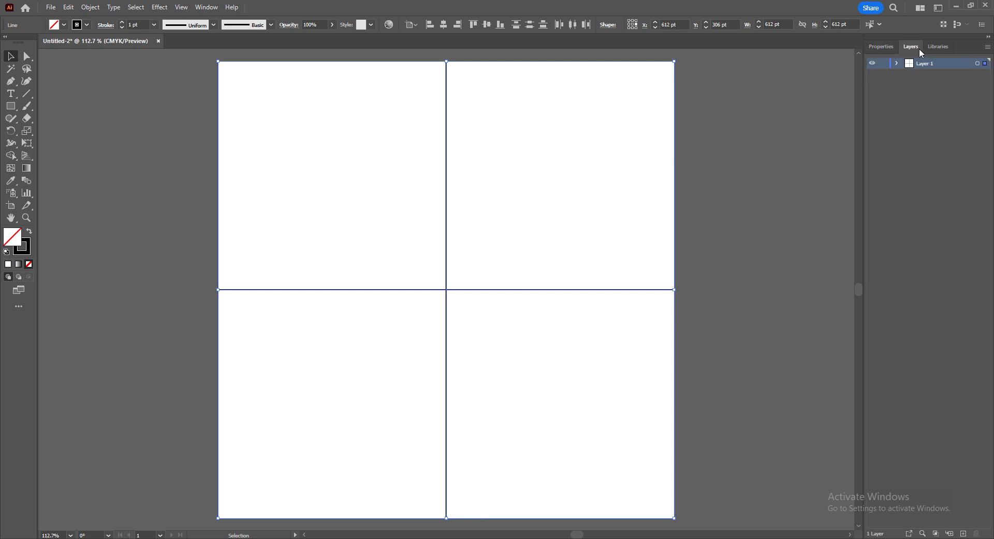
{"action": "left_click", "coordinate": [206, 7]}
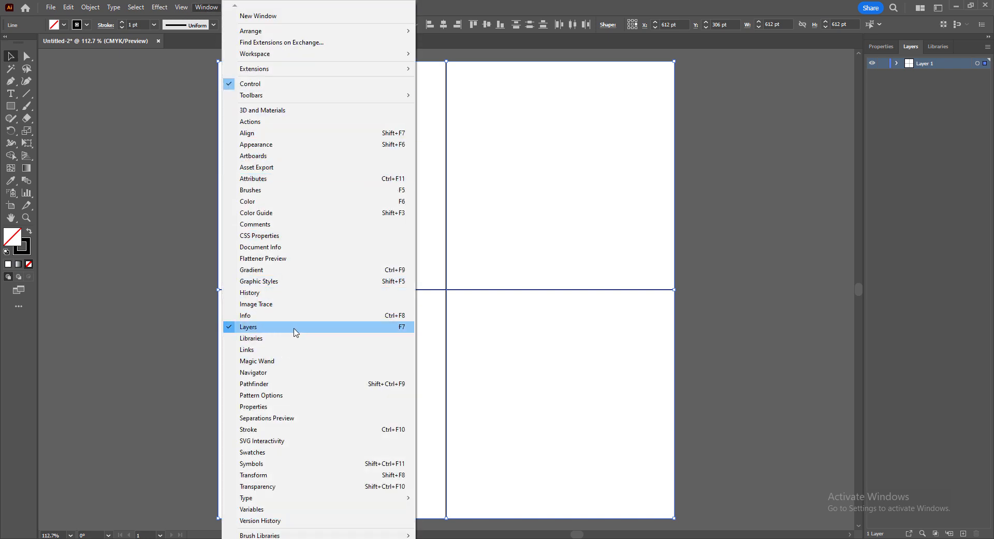
{"action": "left_click", "coordinate": [782, 8]}
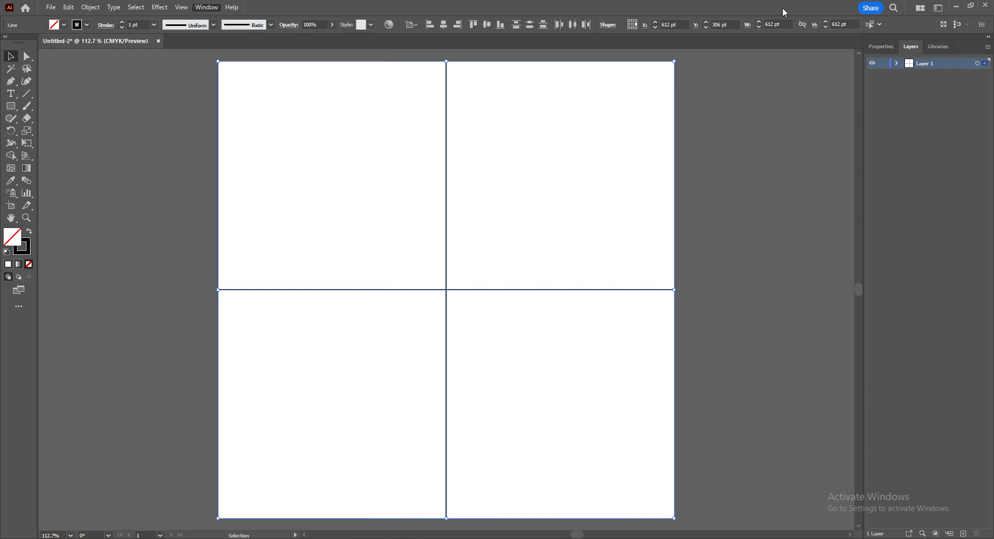
{"action": "left_click", "coordinate": [896, 63]}
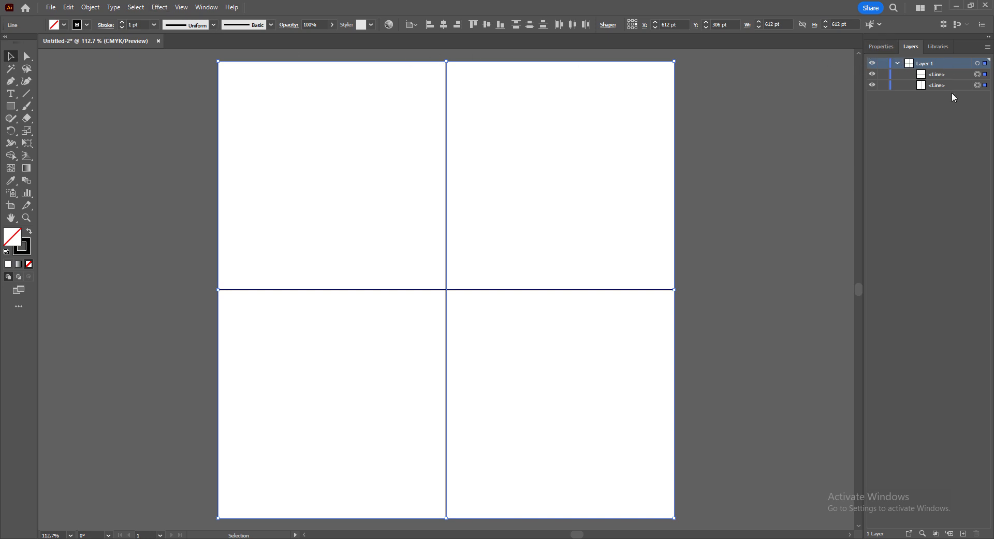
Apply a Transform effect to the two crossing lines with a 20° rotation angle and 17 copies.
{"action": "left_click", "coordinate": [164, 9]}
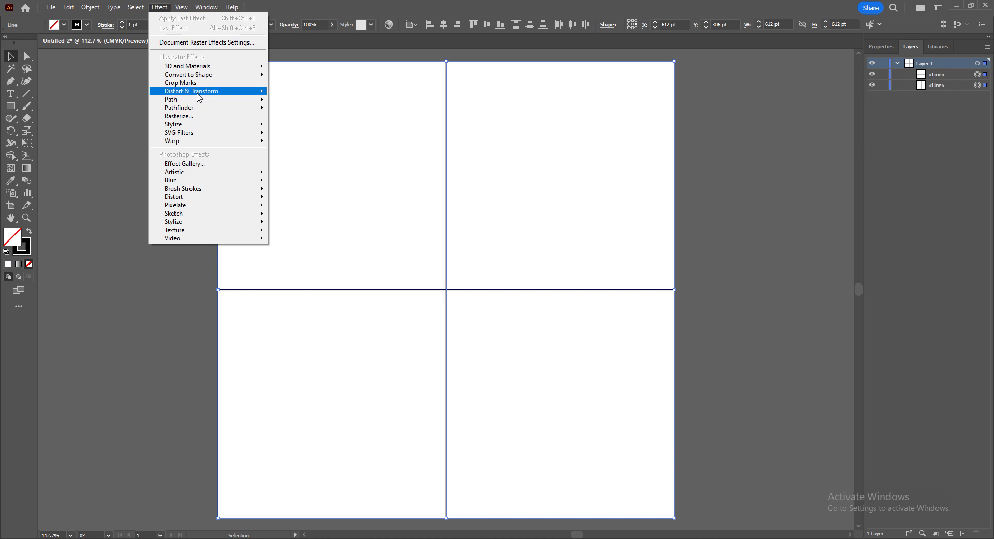
{"action": "mouse_move", "coordinate": [199, 94]}
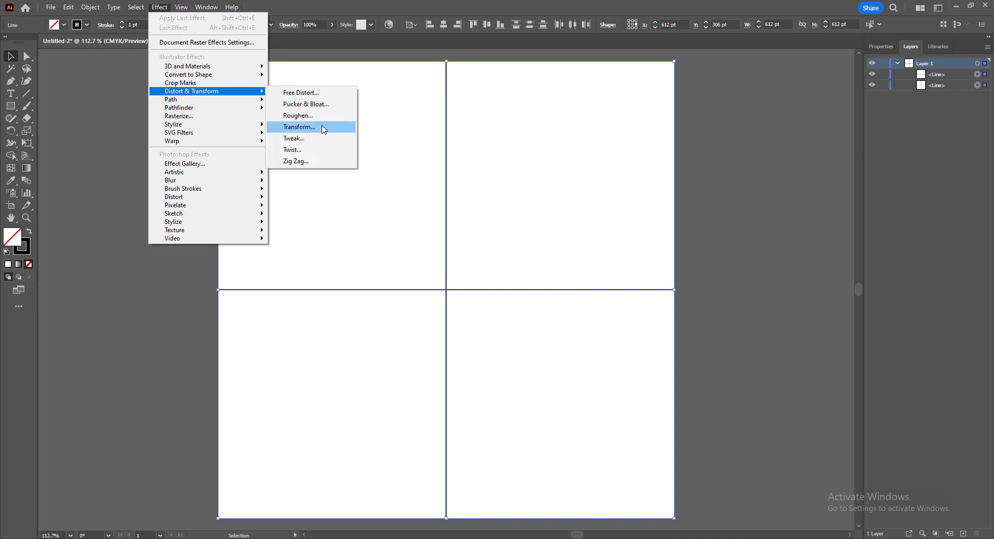
{"action": "left_click", "coordinate": [323, 127]}
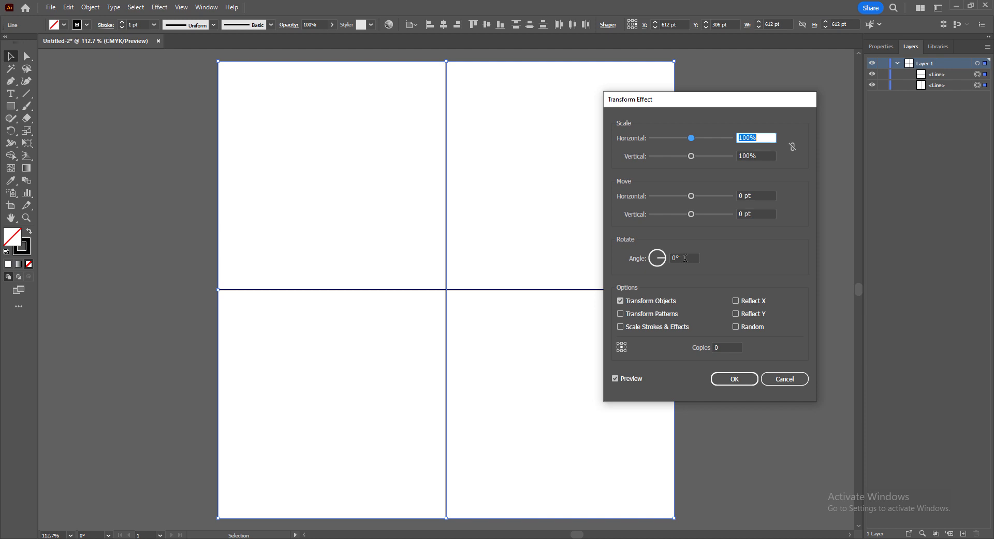
{"action": "left_click", "coordinate": [686, 257]}
{"action": "type", "text": "2"}
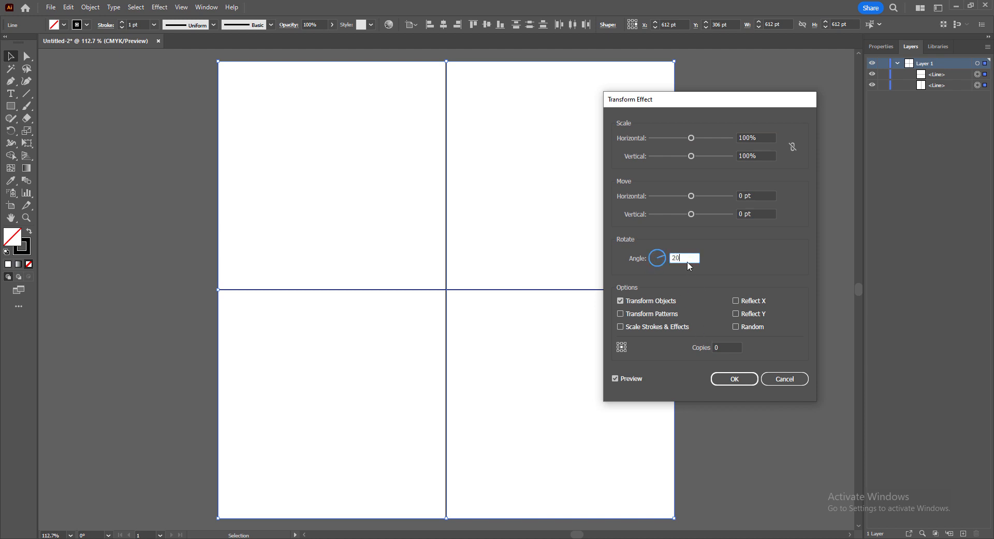
{"action": "left_click", "coordinate": [724, 346]}
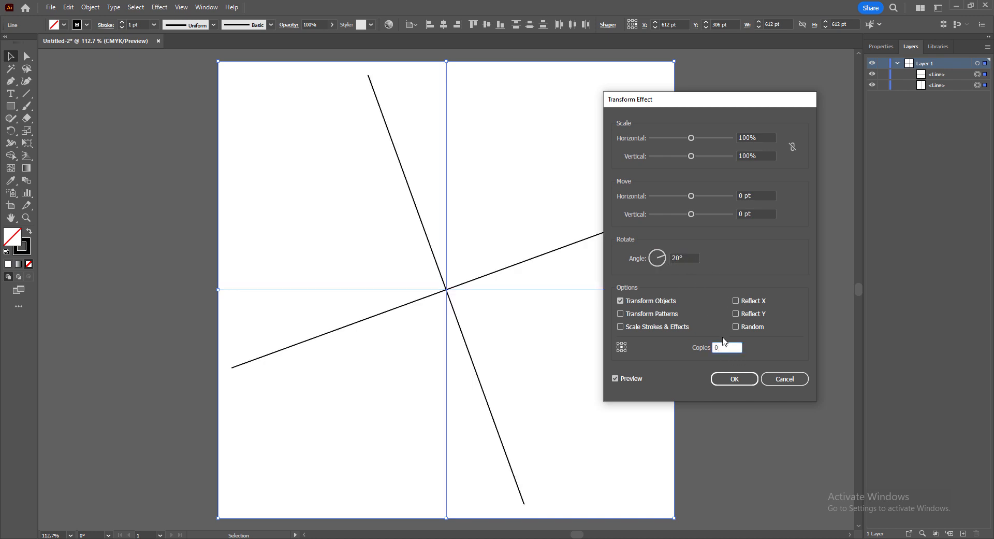
{"action": "type", "text": "17"}
{"action": "left_click", "coordinate": [694, 257]}
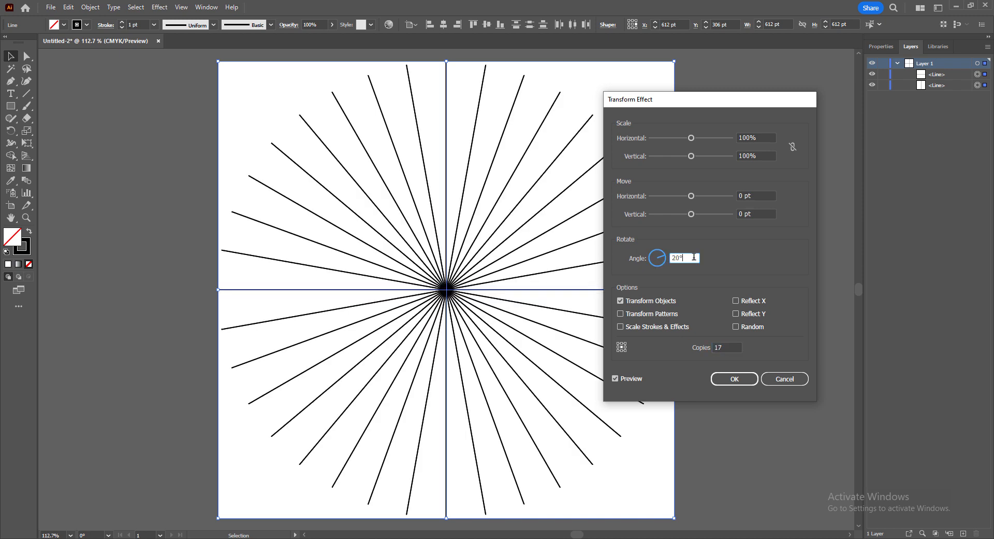
{"action": "left_click", "coordinate": [734, 378]}
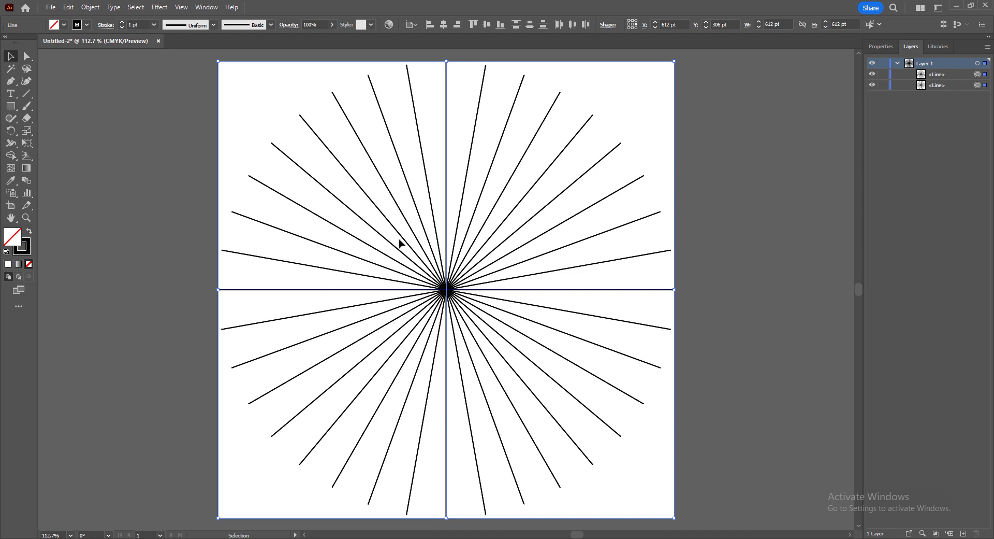
Collapse and lock Layer 1, and add a new layer above it.
{"action": "left_click", "coordinate": [896, 64]}
{"action": "left_click", "coordinate": [884, 64]}
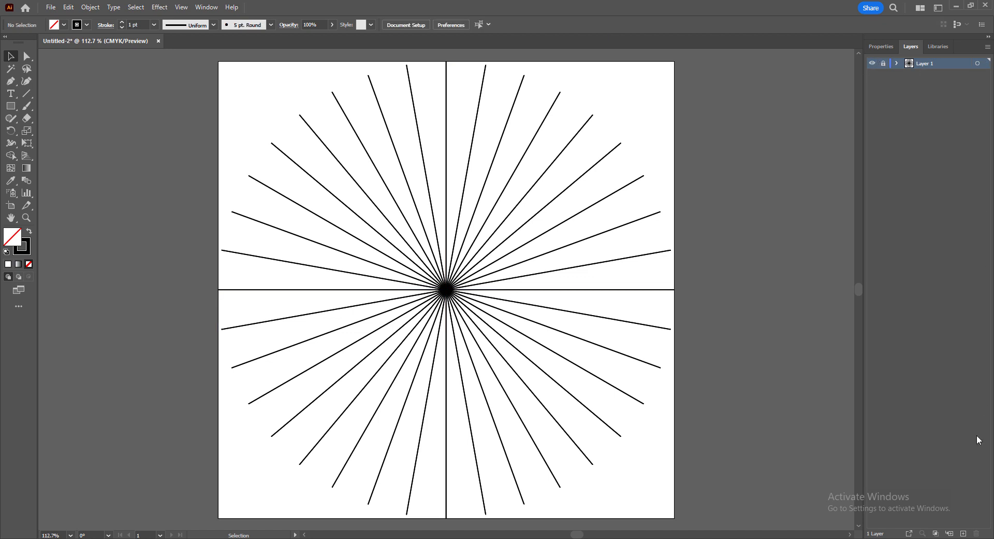
{"action": "left_click", "coordinate": [963, 533]}
Draw a vertical and a horizontal 612 pt line across the artboard's centre on Layer 2.
{"action": "left_click", "coordinate": [27, 94]}
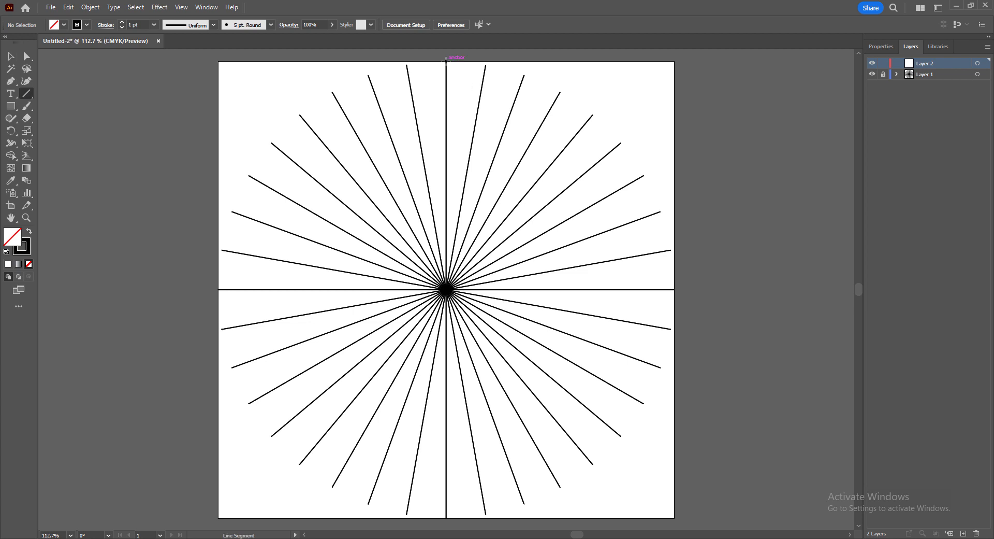
{"action": "left_click_drag", "start_coordinate": [446, 61], "coordinate": [448, 518]}
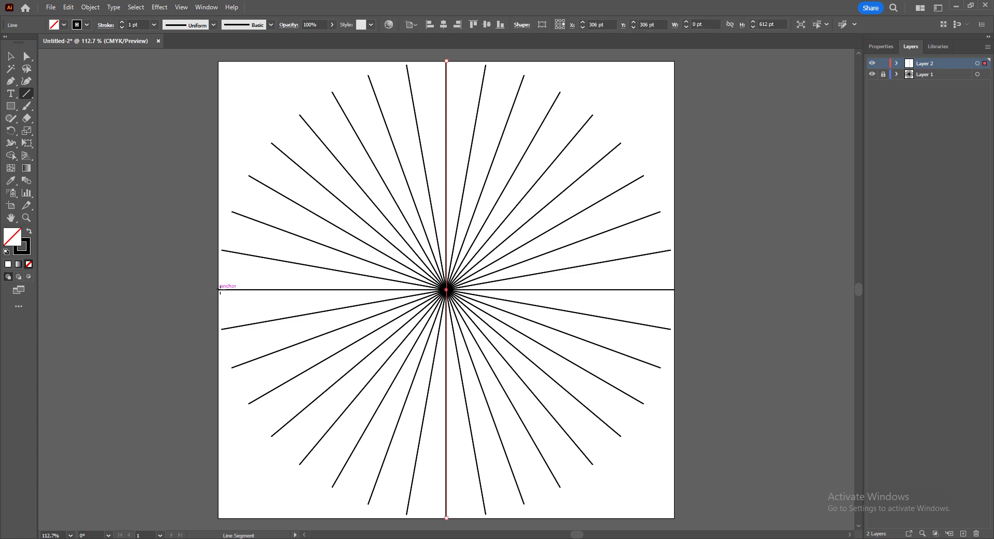
{"action": "left_click_drag", "start_coordinate": [217, 289], "coordinate": [674, 291]}
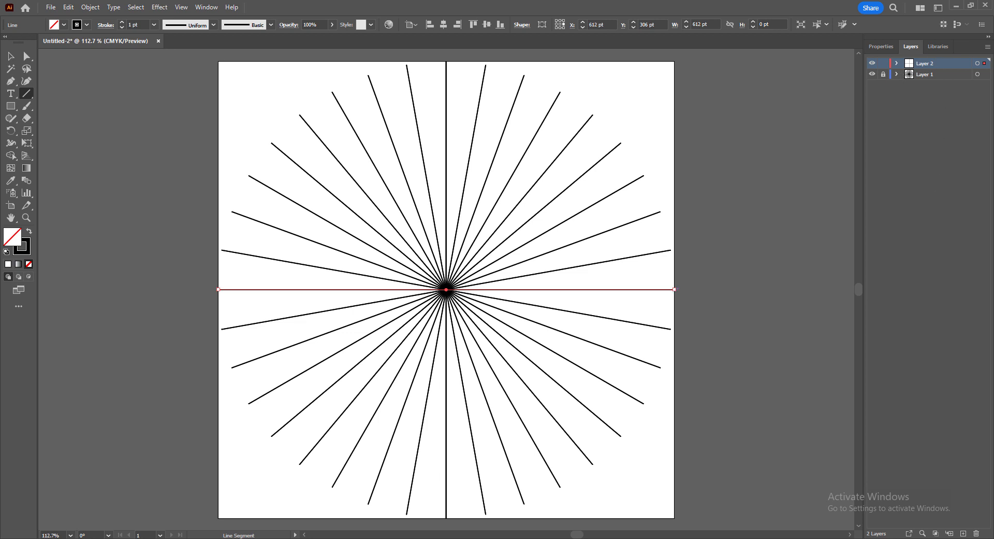
Select both new lines on Layer 2 and align them to the artboard's vertical centre.
{"action": "left_click", "coordinate": [10, 56]}
{"action": "left_click_drag", "start_coordinate": [195, 59], "coordinate": [709, 505]}
{"action": "scroll", "coordinate": [484, 346], "scroll_direction": "up", "scroll_amount": 3}
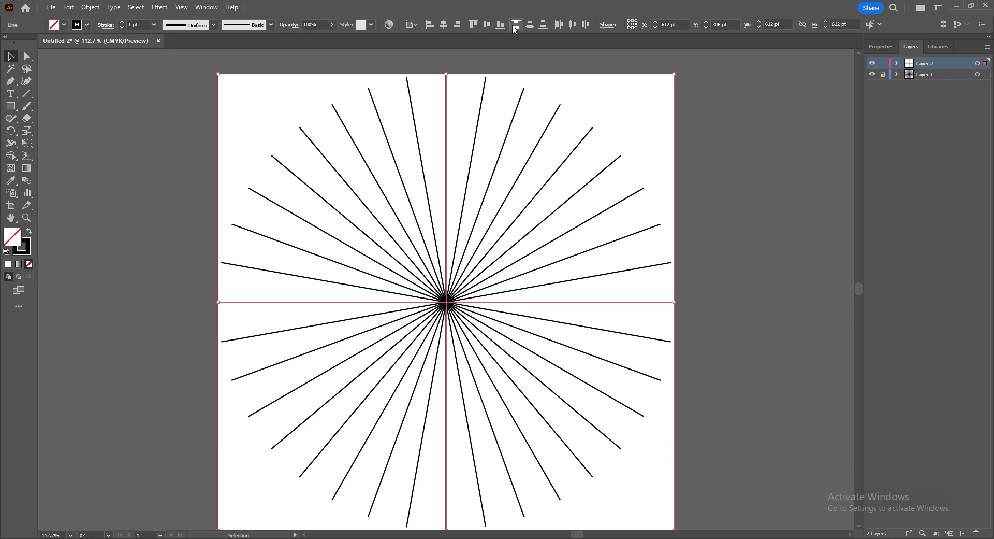
{"action": "left_click", "coordinate": [487, 25]}
Paint a short curved 5 pt. Round Paintbrush stroke from the upper vertical line to the neighbouring ray on its right.
{"action": "left_click", "coordinate": [25, 109]}
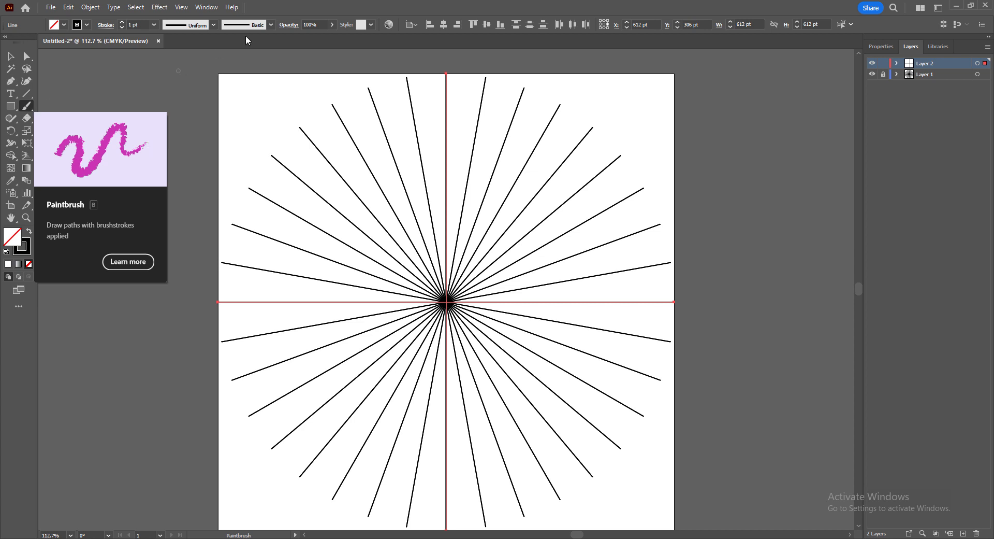
{"action": "left_click", "coordinate": [214, 25]}
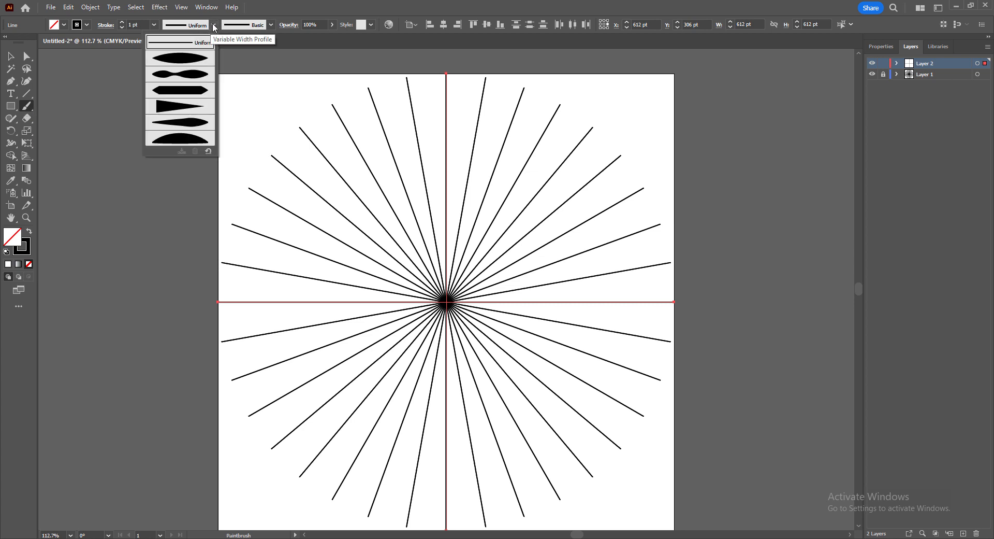
{"action": "left_click", "coordinate": [214, 25]}
{"action": "left_click", "coordinate": [271, 25]}
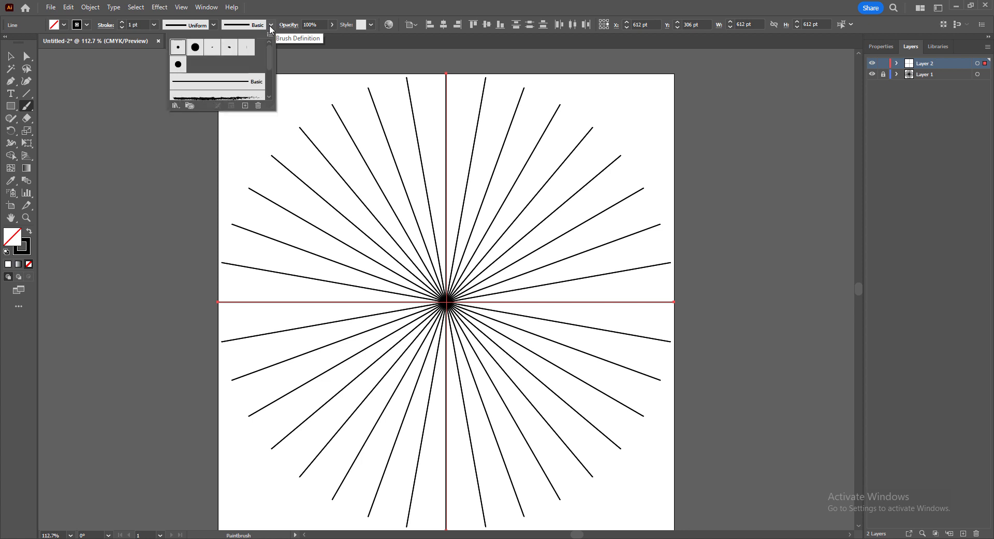
{"action": "scroll", "coordinate": [241, 94], "scroll_direction": "down", "scroll_amount": 2}
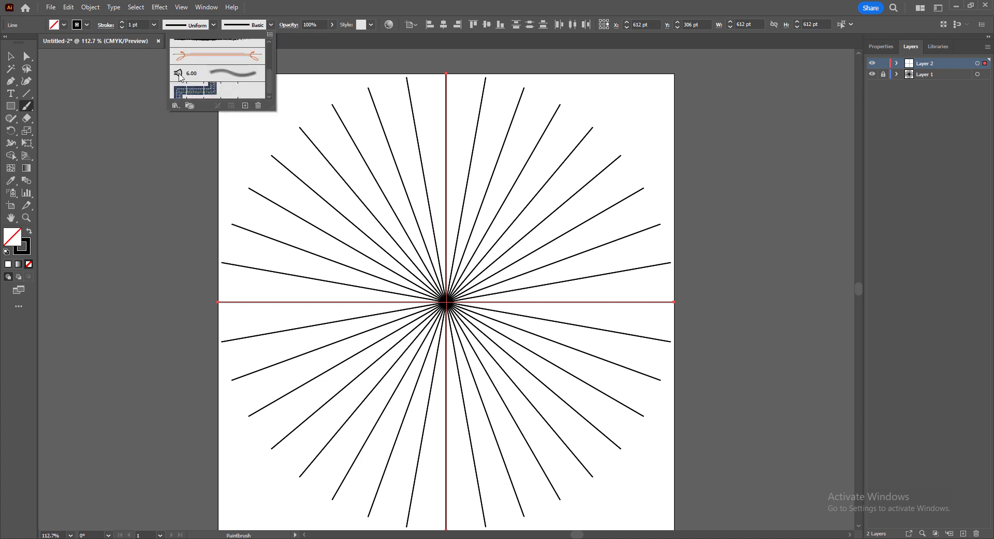
{"action": "scroll", "coordinate": [218, 72], "scroll_direction": "up", "scroll_amount": 2}
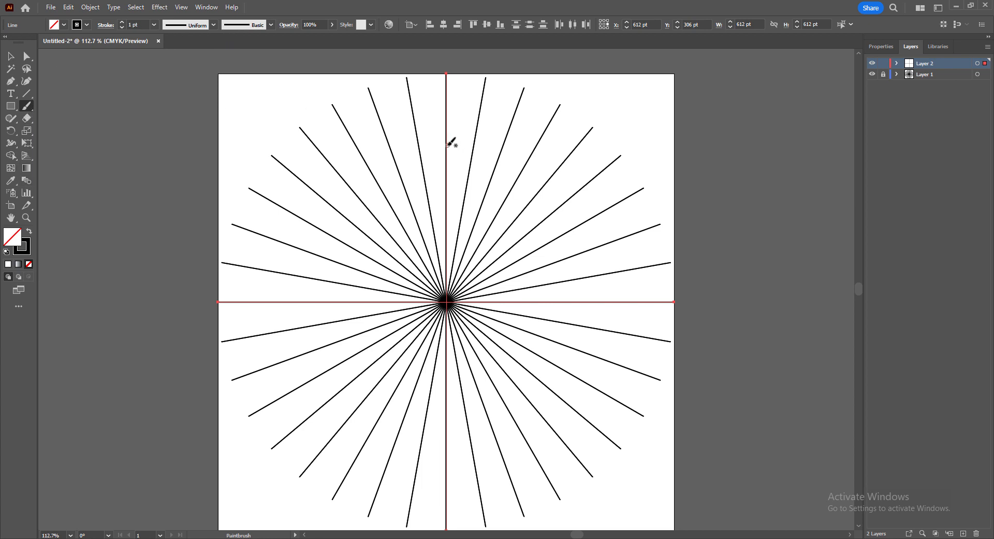
{"action": "left_click_drag", "start_coordinate": [447, 144], "coordinate": [471, 161]}
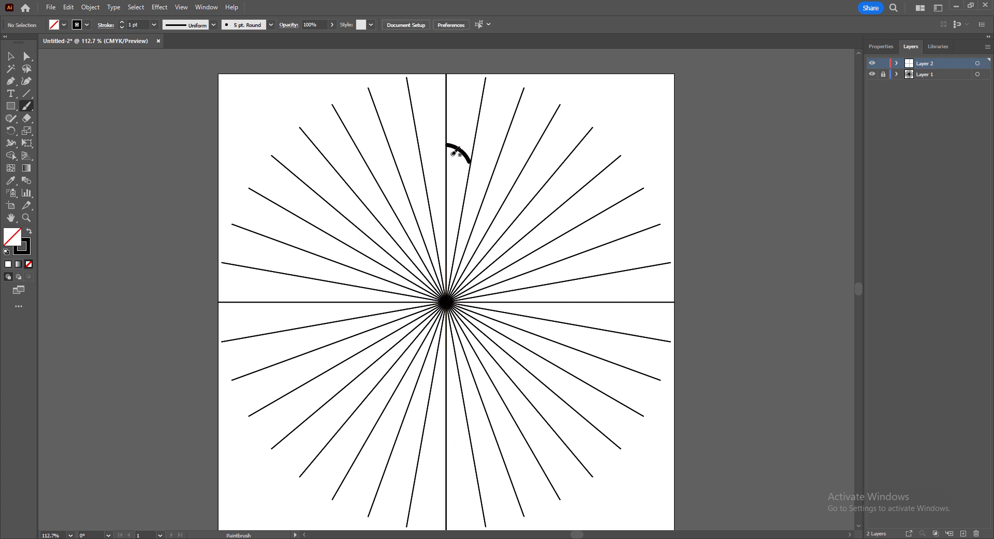
Expand and target Layer 2, then apply a Transform effect with Reflect X and 1 copy to the whole layer.
{"action": "left_click", "coordinate": [897, 64]}
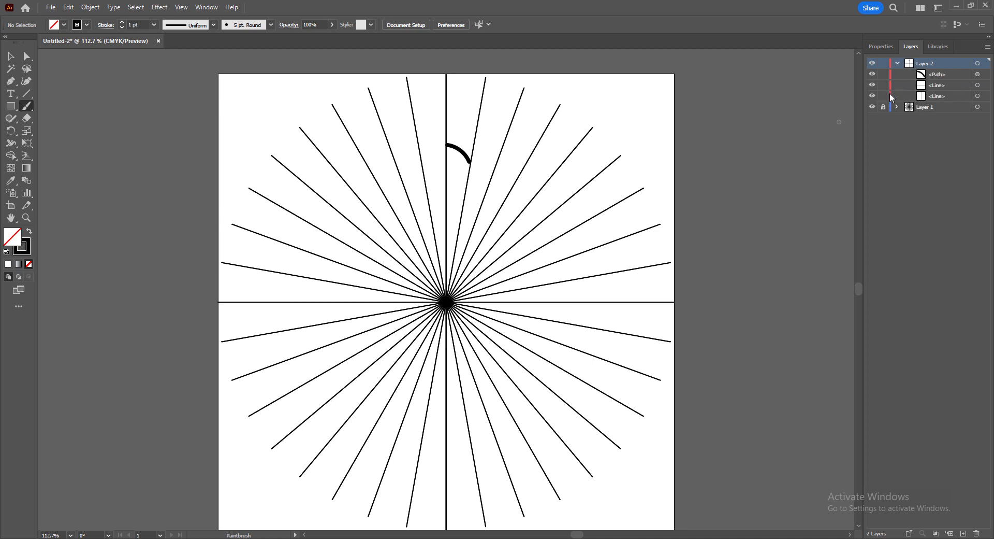
{"action": "left_click", "coordinate": [978, 64]}
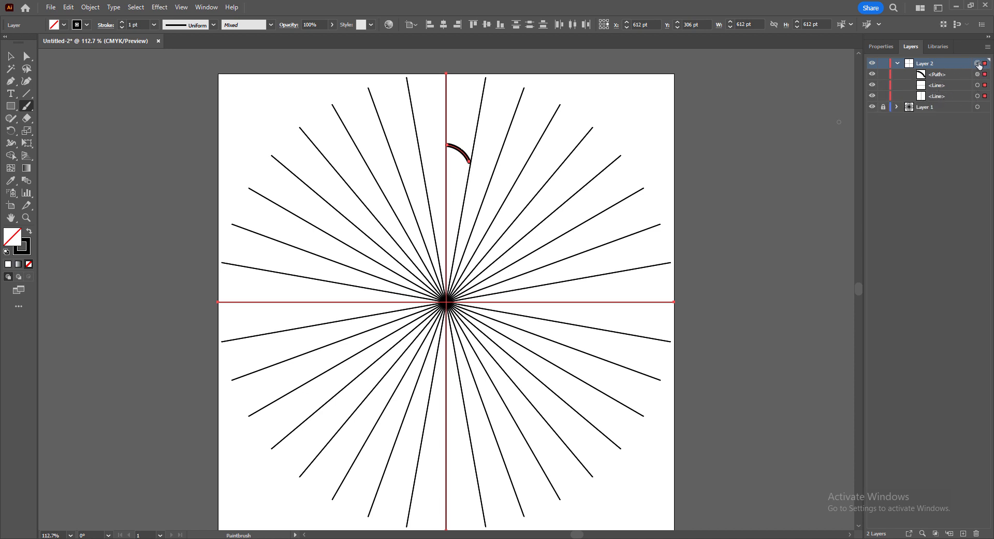
{"action": "left_click", "coordinate": [159, 7]}
{"action": "mouse_move", "coordinate": [190, 94]}
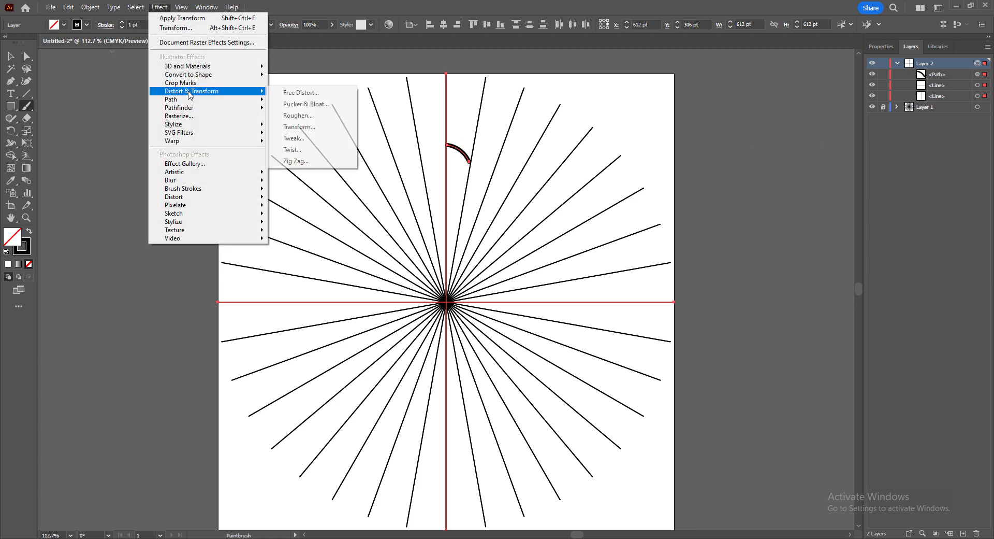
{"action": "left_click", "coordinate": [313, 126]}
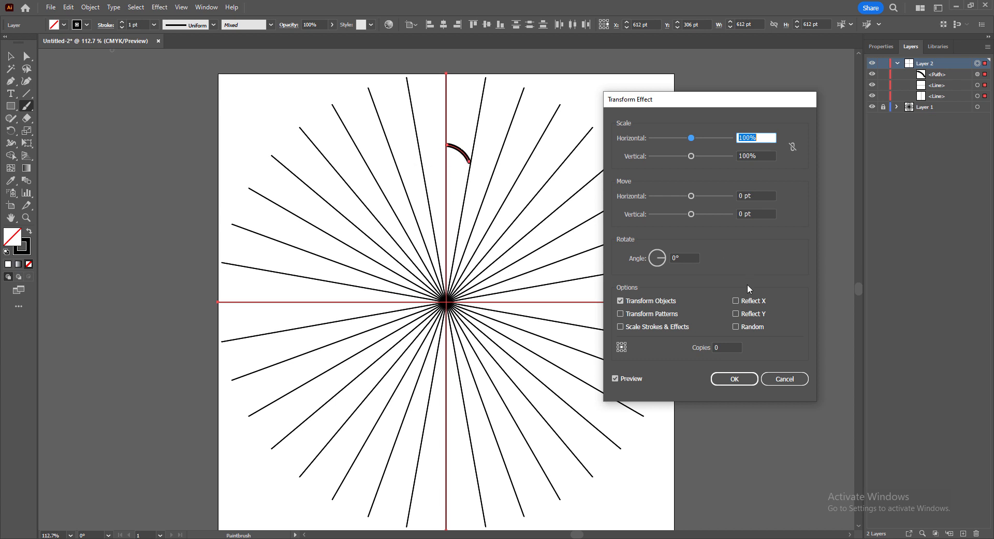
{"action": "left_click", "coordinate": [749, 301]}
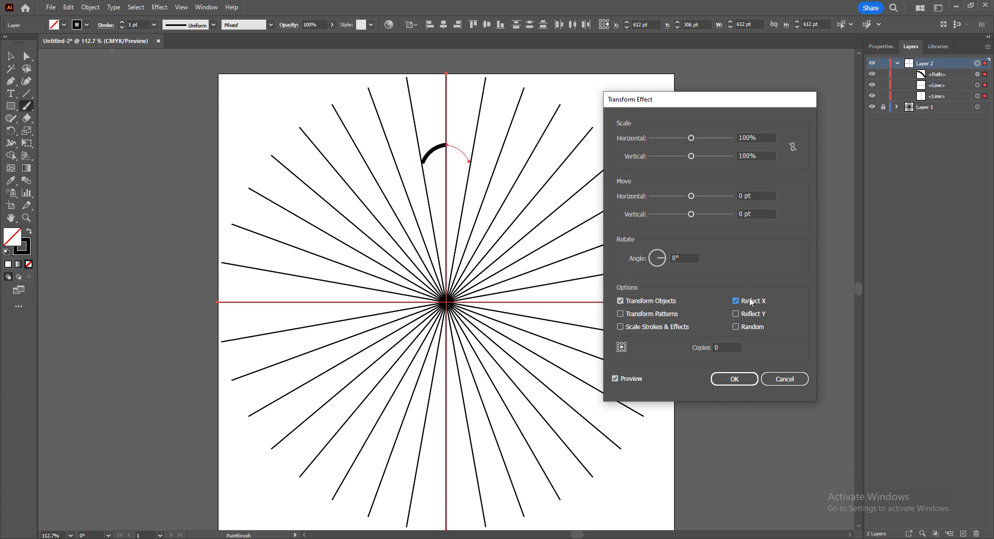
{"action": "left_click", "coordinate": [725, 347]}
{"action": "type", "text": "1"}
{"action": "left_click", "coordinate": [735, 378]}
Apply a second Transform effect to Layer 2 with a 20° rotation and 17 copies.
{"action": "left_click", "coordinate": [160, 7]}
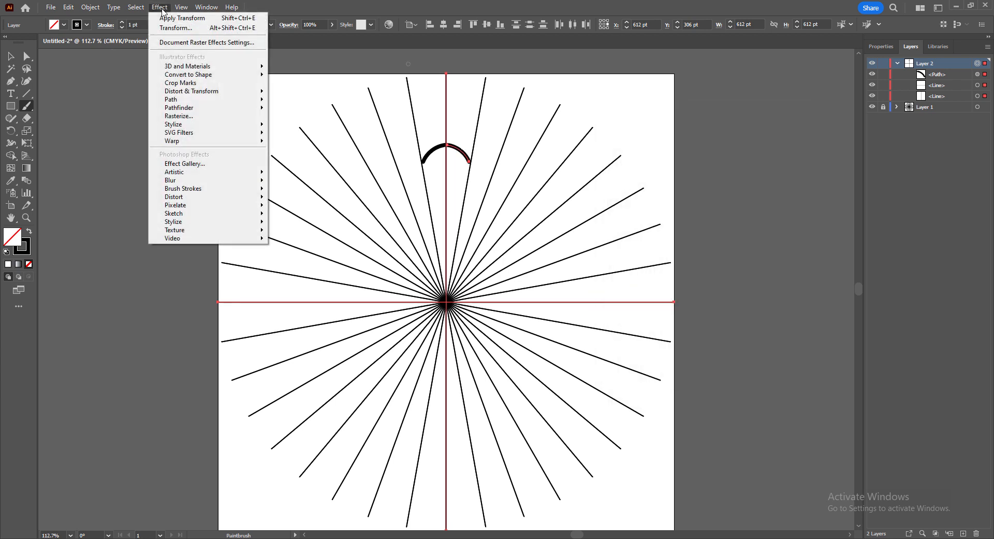
{"action": "mouse_move", "coordinate": [207, 92]}
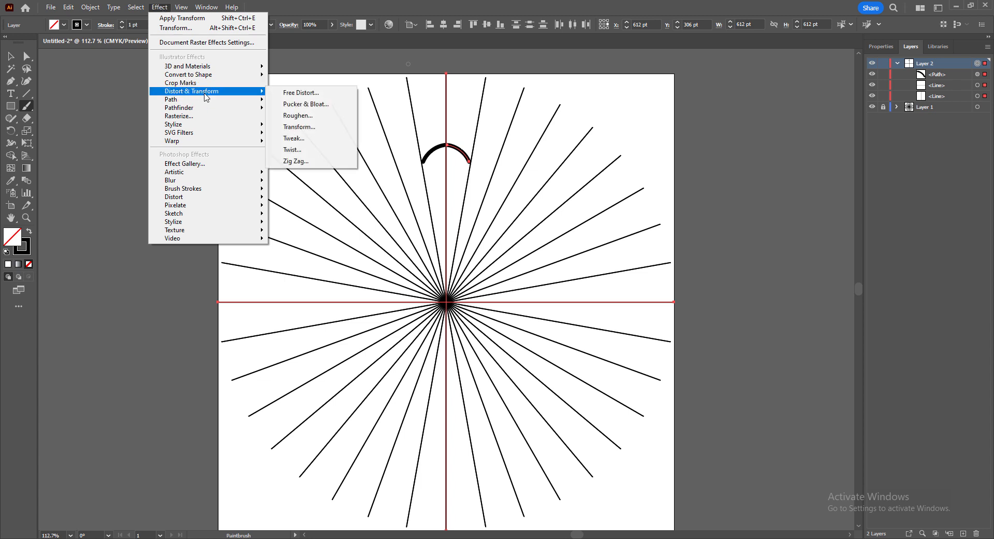
{"action": "left_click", "coordinate": [306, 127]}
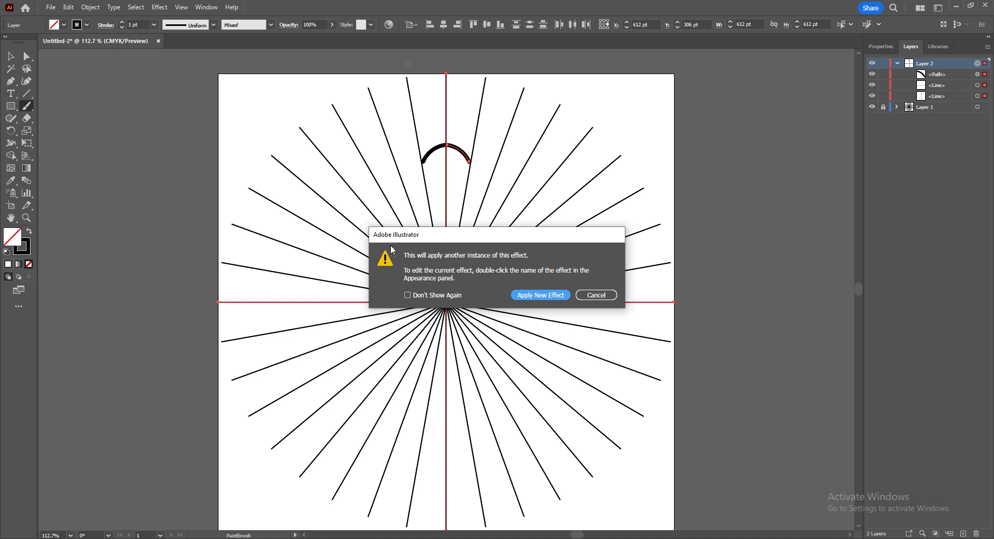
{"action": "left_click", "coordinate": [549, 300]}
{"action": "left_click_drag", "start_coordinate": [681, 104], "coordinate": [691, 120]}
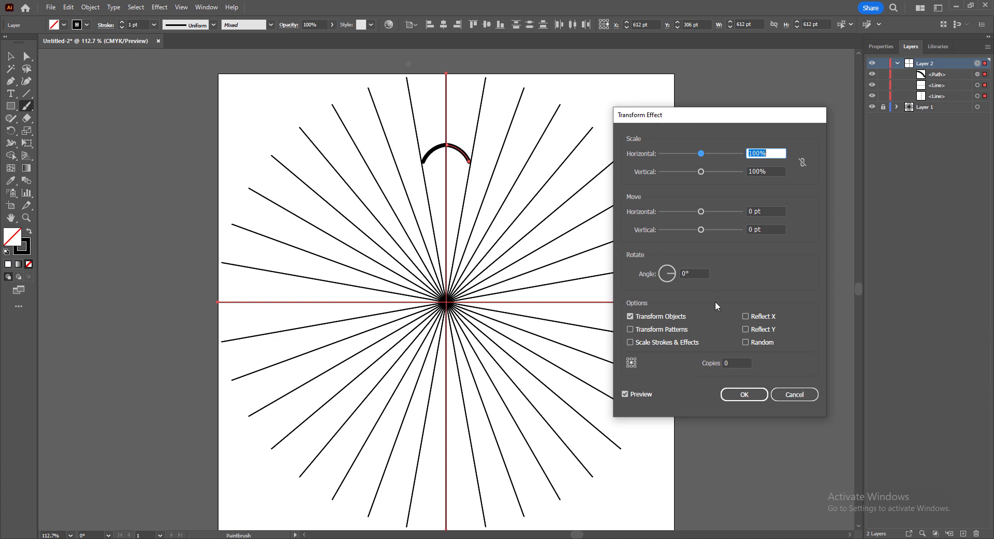
{"action": "left_click", "coordinate": [673, 272]}
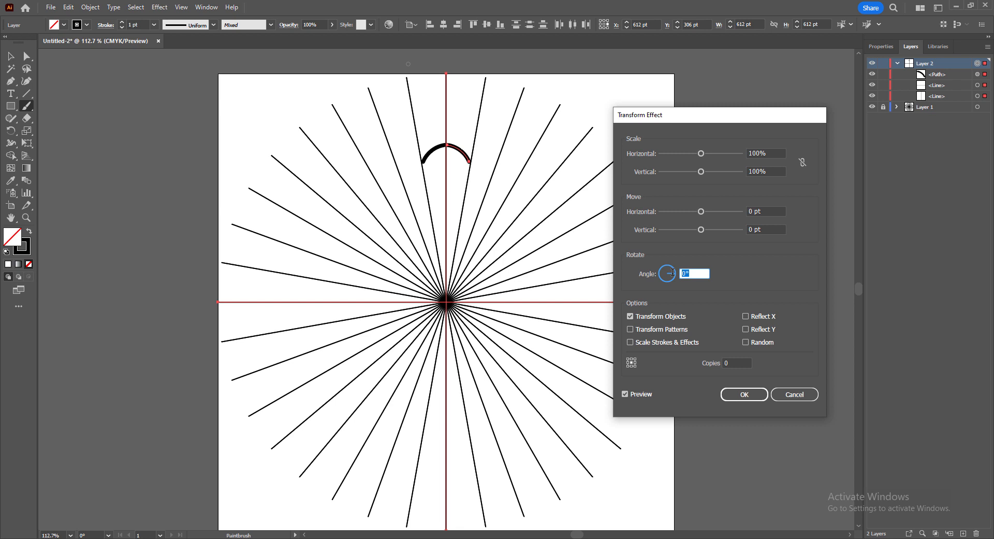
{"action": "left_click", "coordinate": [734, 362]}
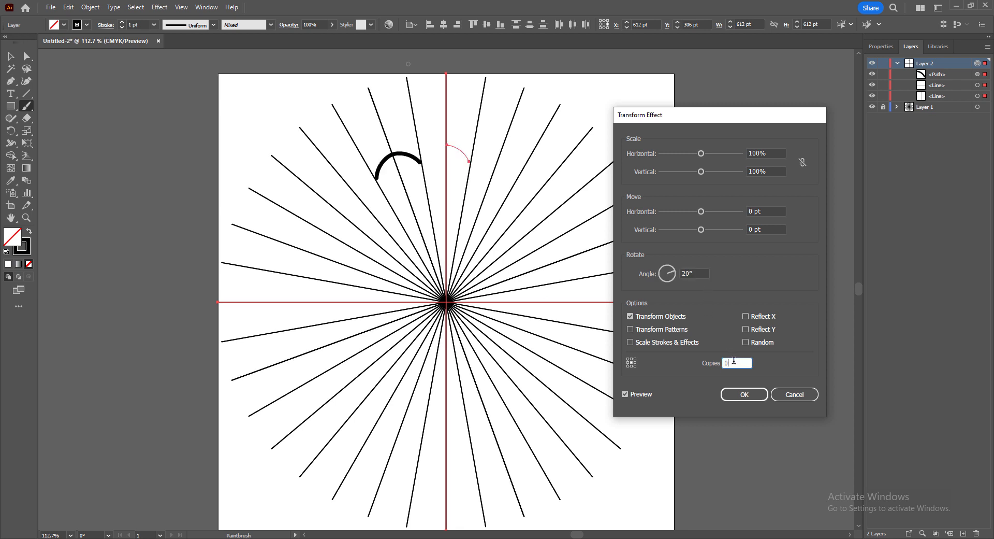
{"action": "type", "text": "17"}
{"action": "left_click", "coordinate": [700, 273]}
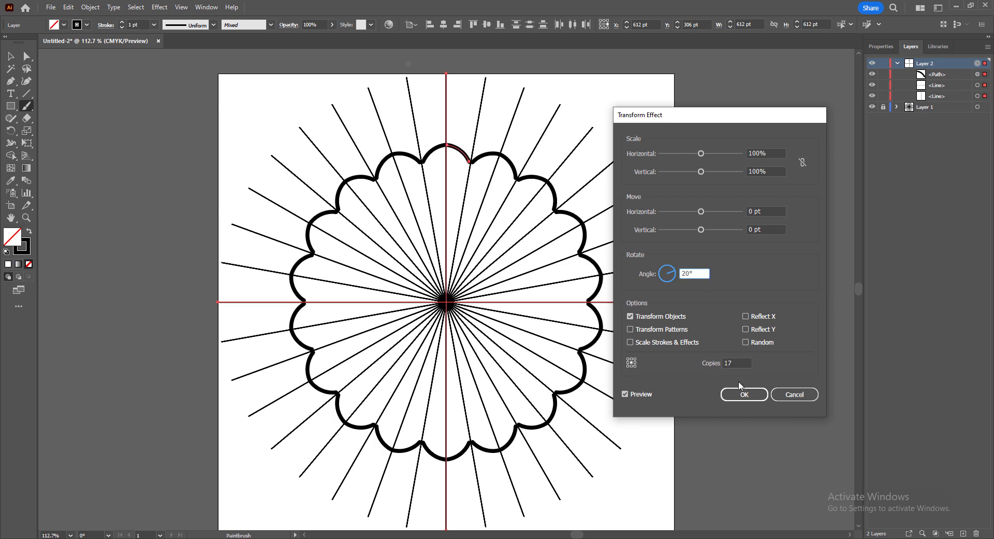
{"action": "left_click", "coordinate": [745, 394]}
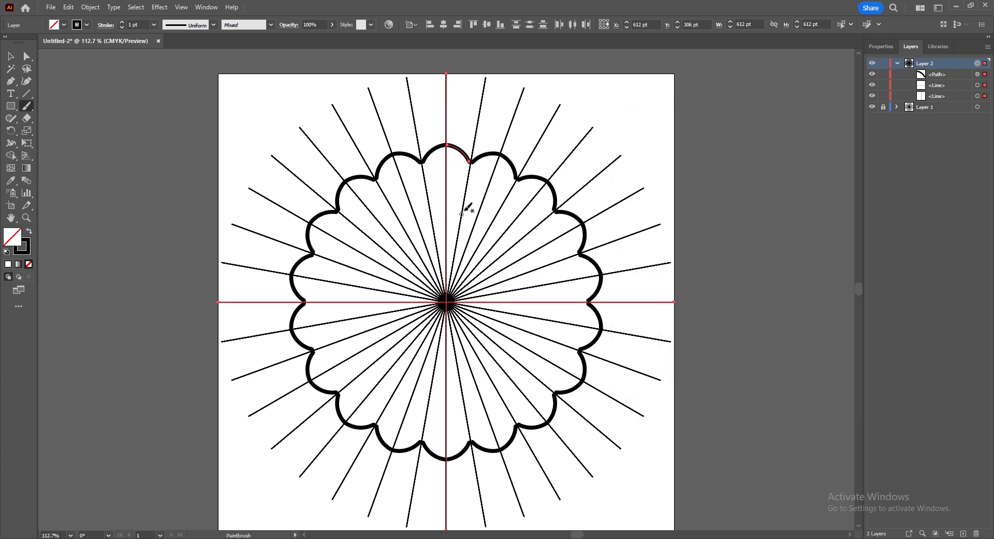
Set Layer 2's stroke colour to cyan and paint an arc and a petal curve crossing it inside the scalloped ring.
{"action": "left_click", "coordinate": [86, 24]}
{"action": "left_click", "coordinate": [58, 41]}
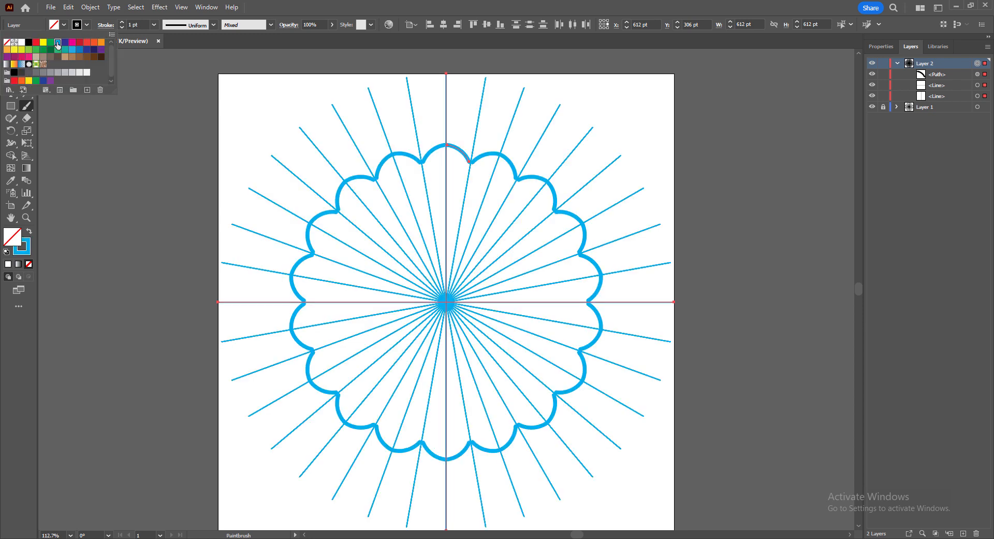
{"action": "left_click", "coordinate": [458, 212]}
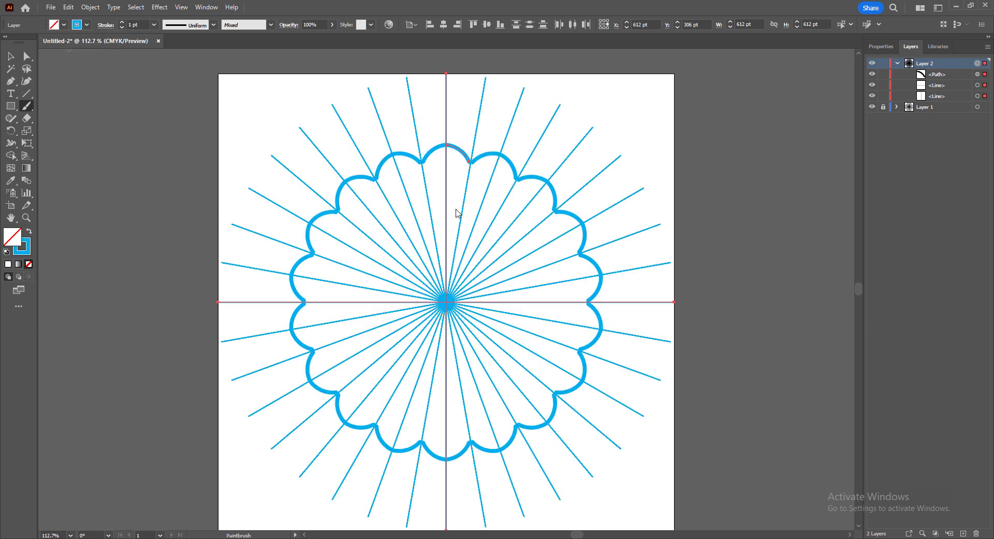
{"action": "mouse_move", "coordinate": [448, 207]}
{"action": "left_mouse_down"}
{"action": "mouse_move", "coordinate": [470, 206]}
{"action": "mouse_move", "coordinate": [450, 207]}
{"action": "mouse_move", "coordinate": [446, 178]}
{"action": "mouse_move", "coordinate": [446, 190]}
{"action": "left_mouse_up"}
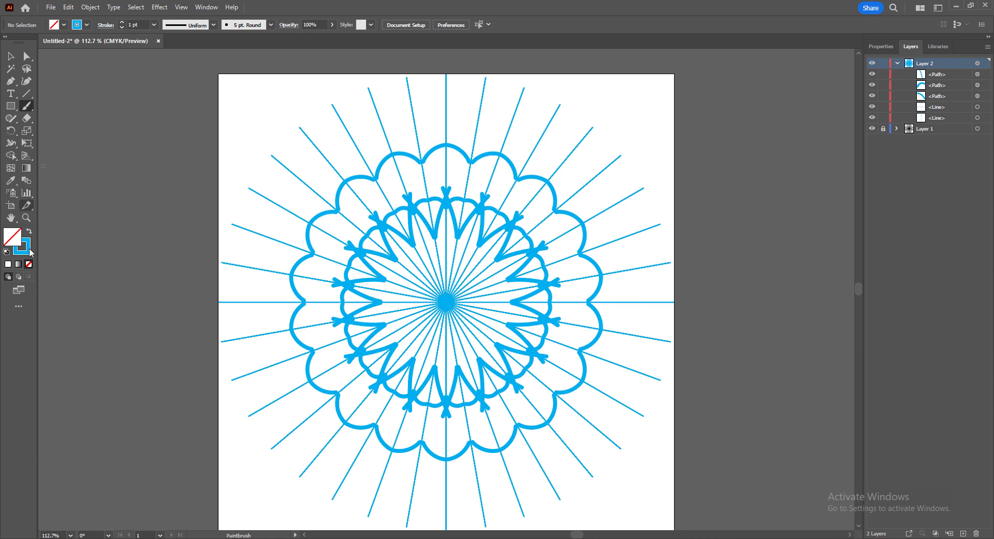
Set the stroke colour to purple D730EF and paint a short stroke continuing the petal curve towards the centre.
{"action": "double_click", "coordinate": [27, 248]}
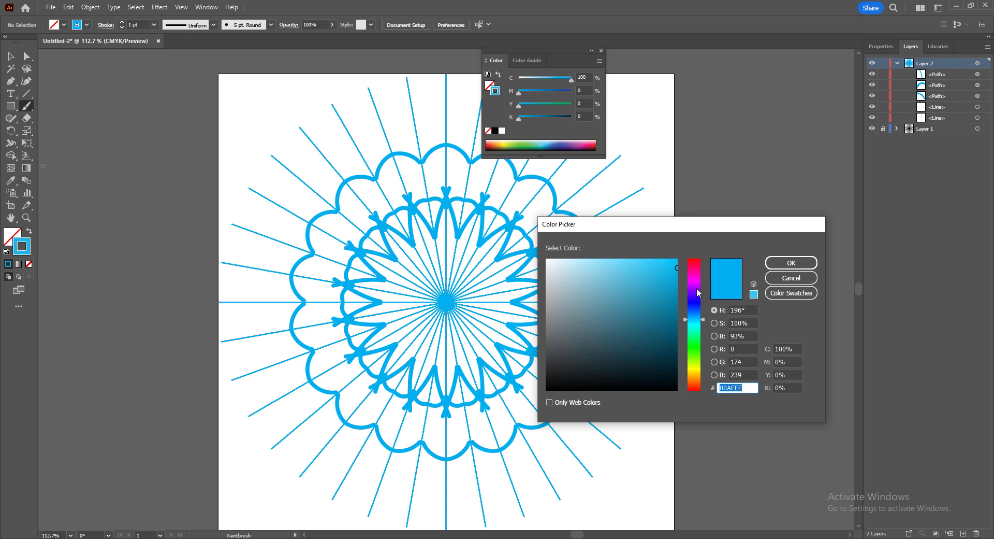
{"action": "left_click_drag", "start_coordinate": [698, 293], "coordinate": [697, 284]}
{"action": "left_click", "coordinate": [650, 263]}
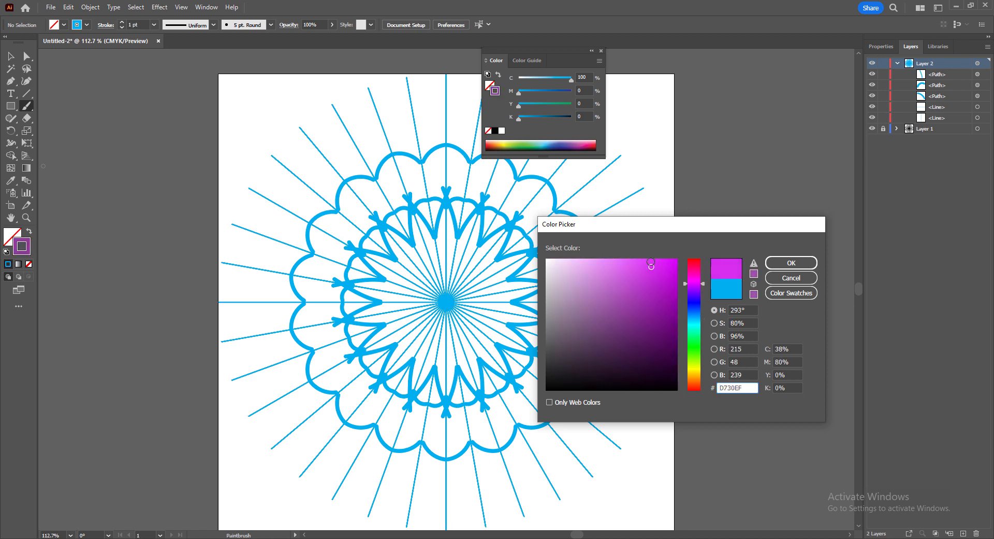
{"action": "left_click", "coordinate": [806, 264]}
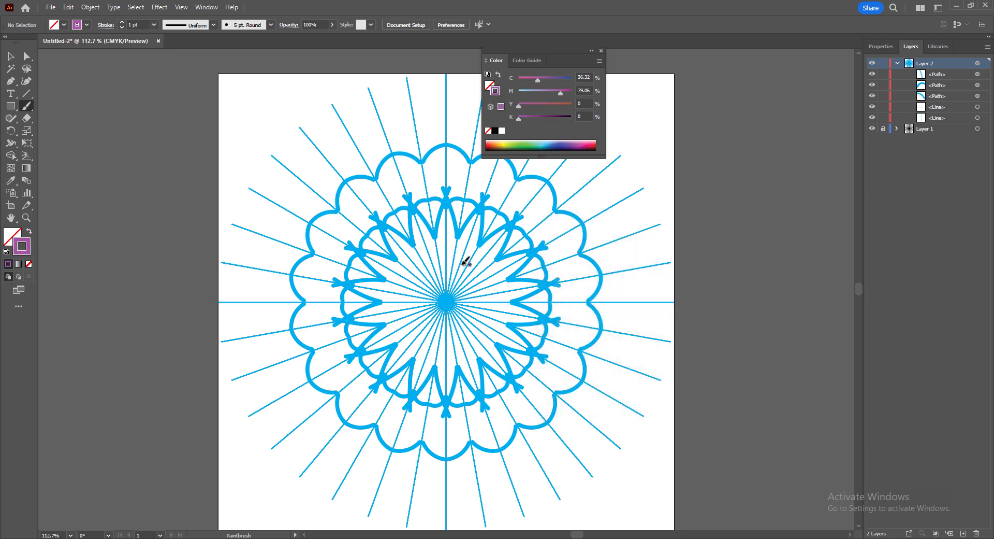
{"action": "left_click_drag", "start_coordinate": [460, 263], "coordinate": [482, 240]}
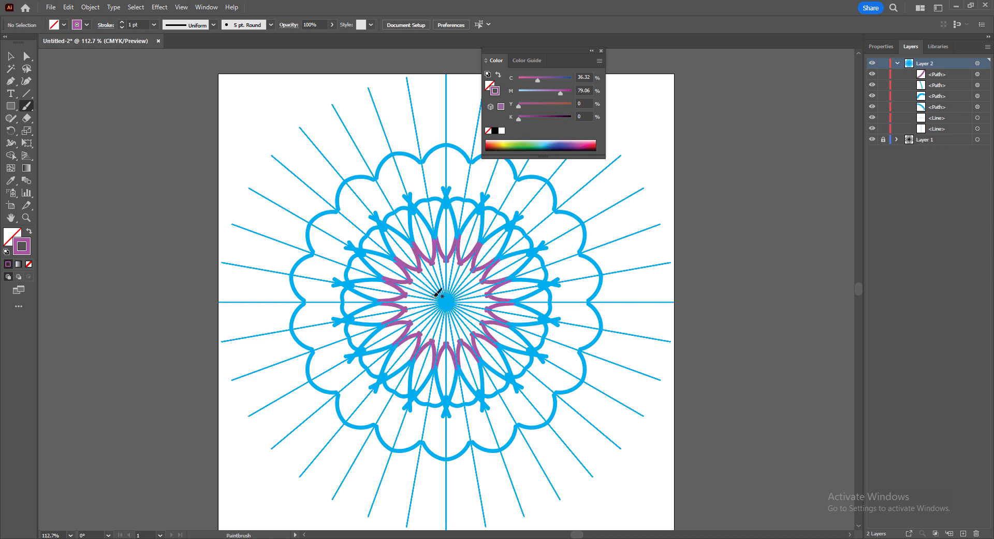
Hide the two straight lines on Layer 2 and the radial guide on Layer 1.
{"action": "key", "text": "alt"}
{"action": "left_click", "coordinate": [872, 129], "text": "ctrl"}
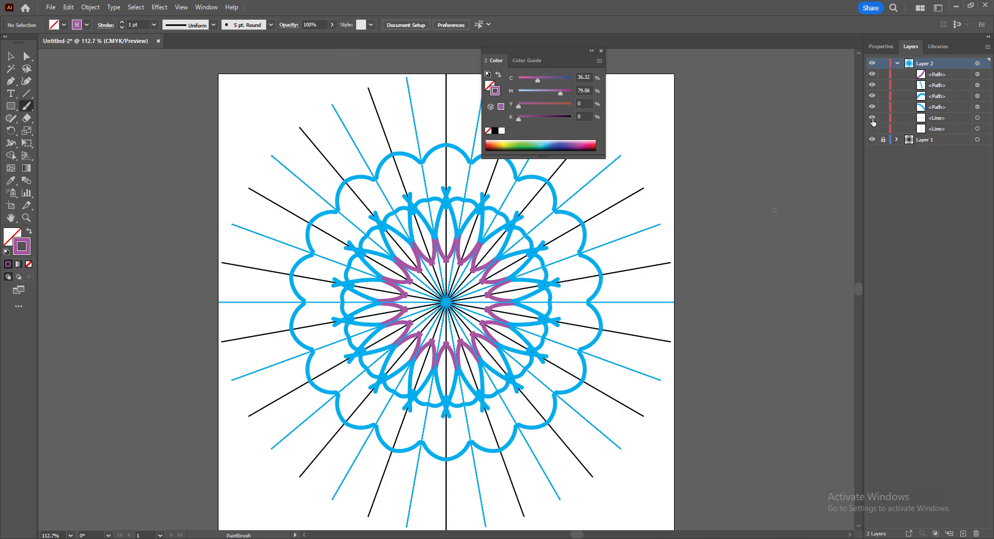
{"action": "left_click", "coordinate": [872, 119], "text": "ctrl"}
{"action": "left_click", "coordinate": [872, 140]}
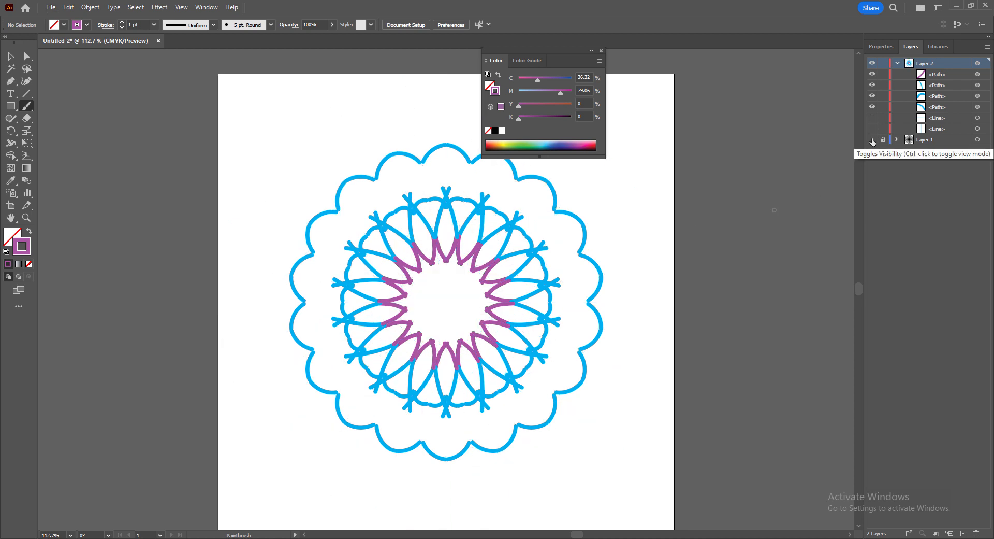
Reduce the brush size and paint several thin purple curves filling the empty centre inside the petals.
{"action": "key", "text": "ctrl+="}
{"action": "key", "text": "ctrl+="}
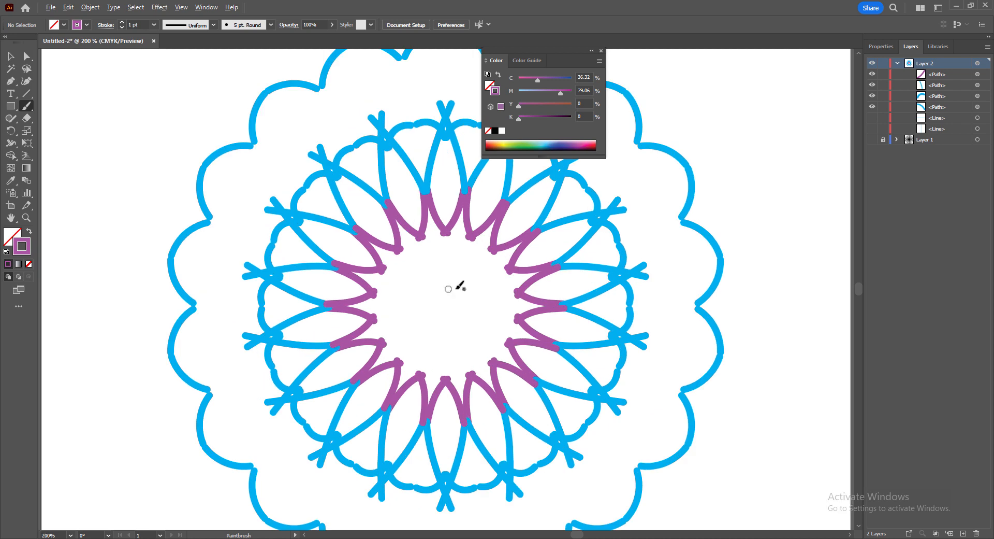
{"action": "key", "text": "ctrl+="}
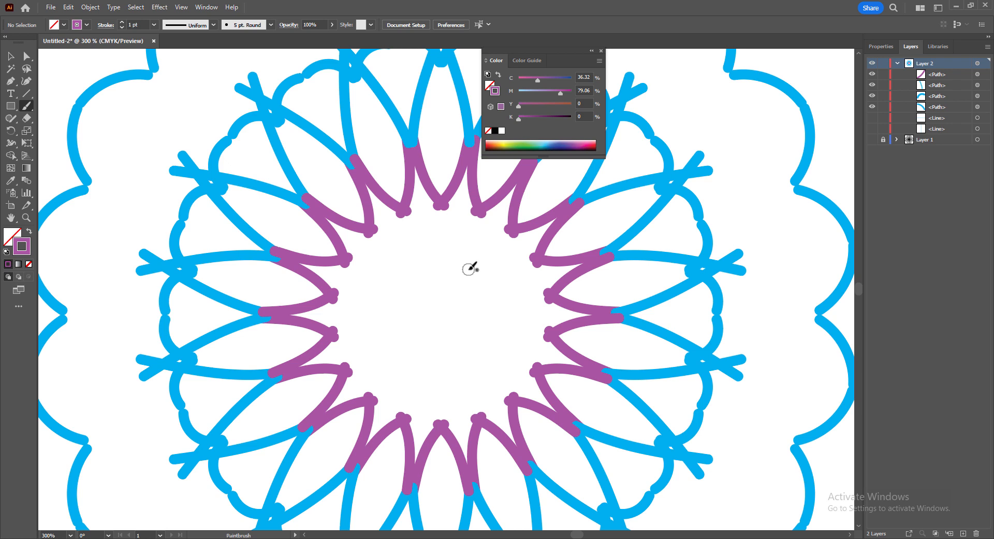
{"action": "key", "text": "bracketright"}
{"action": "key", "text": "bracketright"}
{"action": "key", "text": "bracketright"}
{"action": "key", "text": "bracketright"}
{"action": "key", "text": "bracketleft"}
{"action": "key", "text": "bracketleft"}
{"action": "key", "text": "bracketleft"}
{"action": "key", "text": "bracketleft"}
{"action": "left_click_drag", "start_coordinate": [469, 268], "coordinate": [481, 288]}
{"action": "mouse_move", "coordinate": [450, 315]}
{"action": "left_mouse_down"}
{"action": "mouse_move", "coordinate": [462, 274]}
{"action": "mouse_move", "coordinate": [453, 244]}
{"action": "mouse_move", "coordinate": [471, 237]}
{"action": "mouse_move", "coordinate": [489, 269]}
{"action": "mouse_move", "coordinate": [505, 215]}
{"action": "left_mouse_up"}
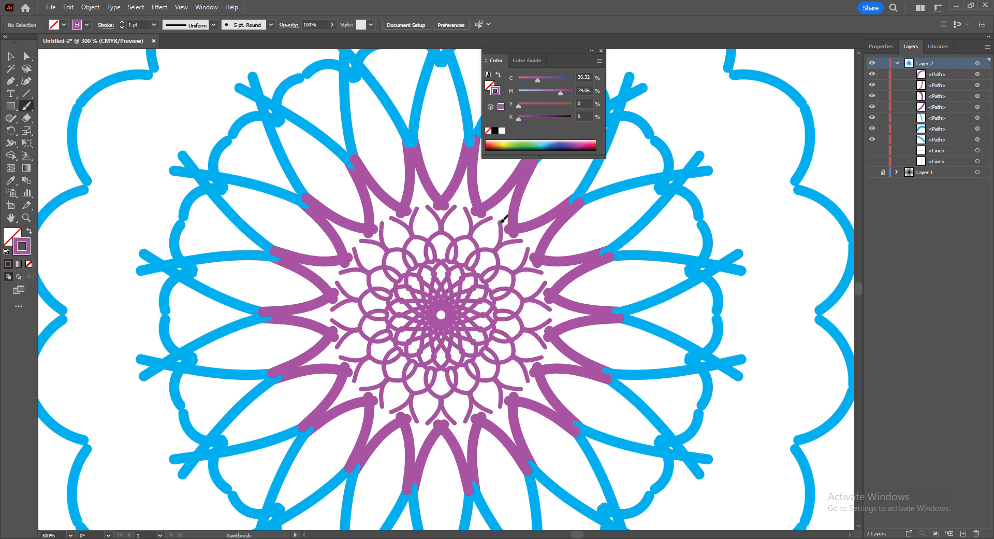
Set the stroke colour to dark blue and paint a thin short curve inside the petals, undoing the surplus stroke.
{"action": "scroll", "coordinate": [501, 300], "scroll_direction": "down", "scroll_amount": 2}
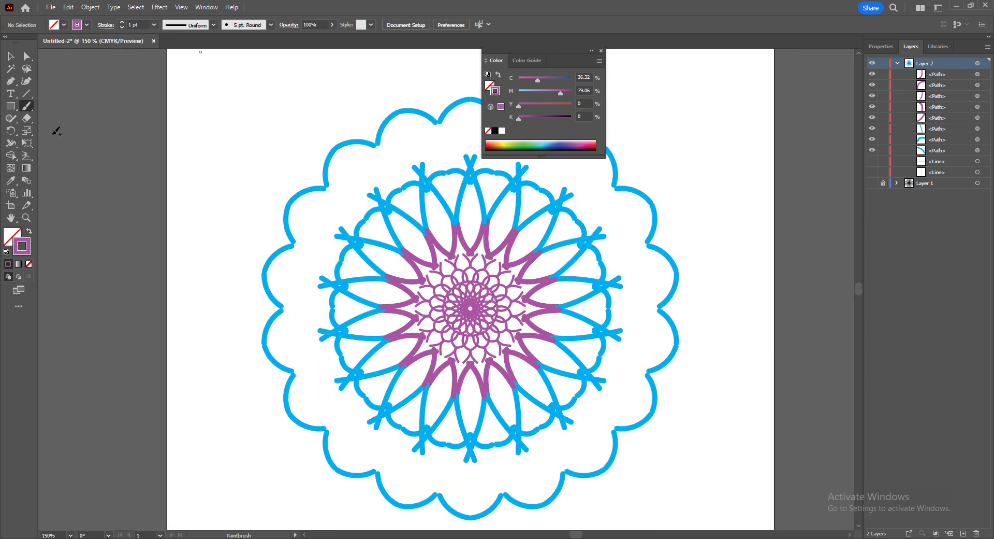
{"action": "double_click", "coordinate": [30, 245]}
{"action": "mouse_move", "coordinate": [698, 321]}
{"action": "left_mouse_down"}
{"action": "mouse_move", "coordinate": [697, 306]}
{"action": "mouse_move", "coordinate": [696, 362]}
{"action": "left_mouse_up"}
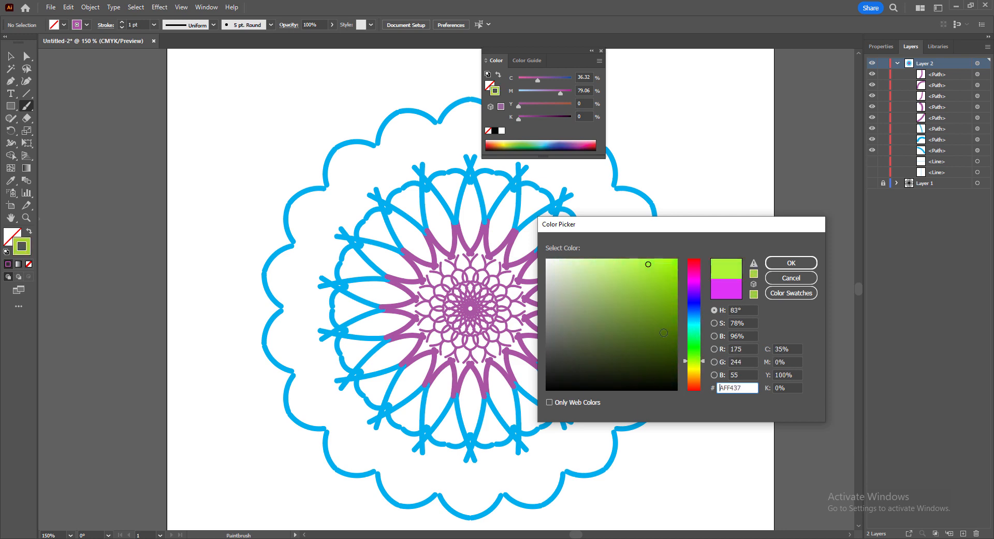
{"action": "left_click_drag", "start_coordinate": [667, 274], "coordinate": [678, 264]}
{"action": "left_click", "coordinate": [695, 305]}
{"action": "left_click", "coordinate": [780, 266]}
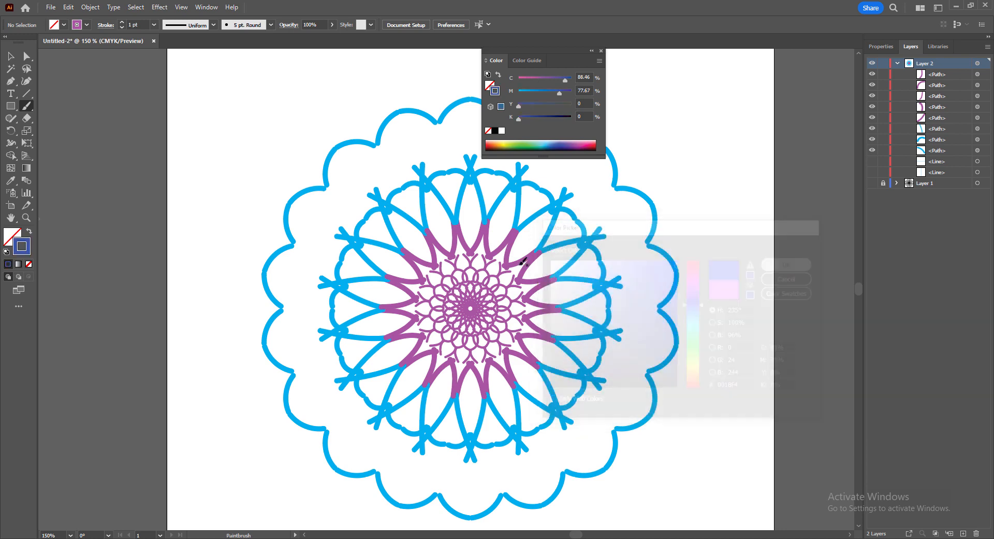
{"action": "mouse_move", "coordinate": [535, 269]}
{"action": "left_mouse_down"}
{"action": "mouse_move", "coordinate": [554, 247]}
{"action": "mouse_move", "coordinate": [569, 257]}
{"action": "left_mouse_up"}
{"action": "key", "text": "ctrl+z"}
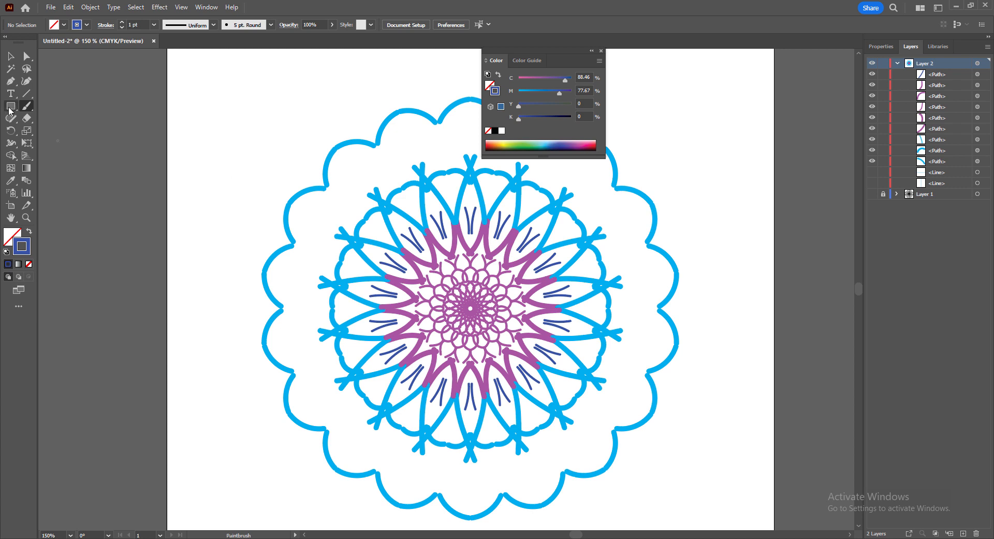
Try drawing an ellipse over the petals with the Ellipse tool, and undo it.
{"action": "left_click", "coordinate": [10, 106]}
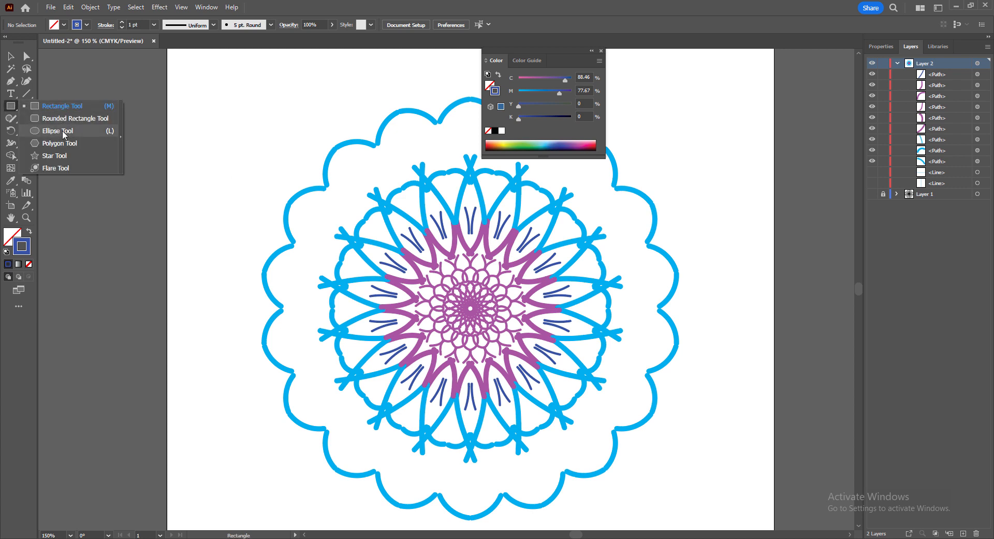
{"action": "left_click", "coordinate": [63, 131]}
{"action": "left_click_drag", "start_coordinate": [554, 248], "coordinate": [598, 280]}
{"action": "key", "text": "ctrl+z"}
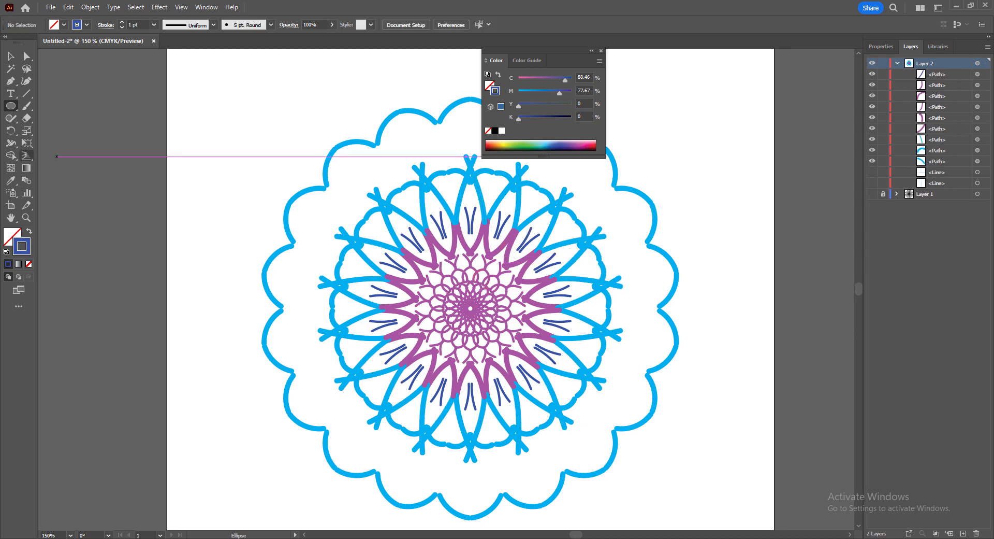
Switch to the Star tool, try out a small star near the outer petal tips, and undo it.
{"action": "left_click", "coordinate": [11, 106]}
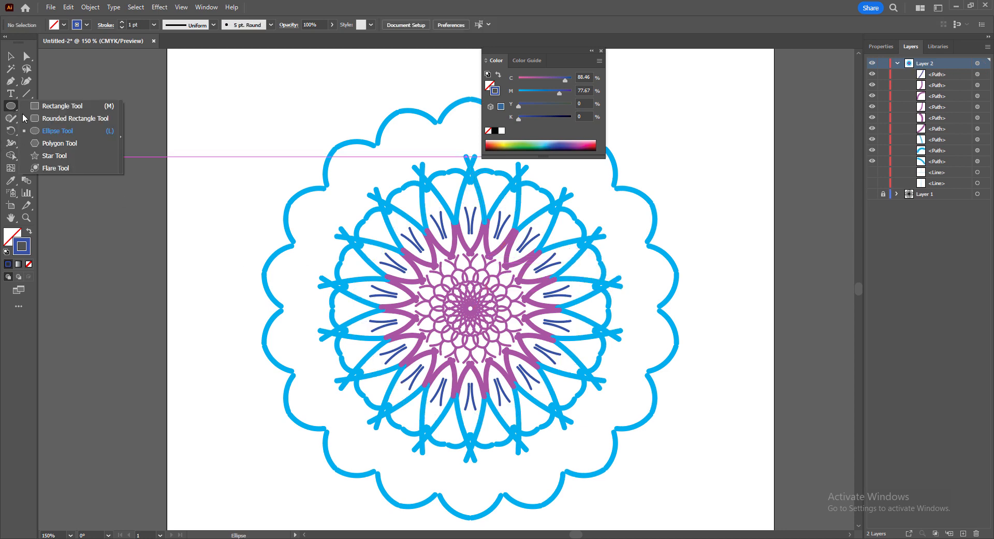
{"action": "left_click", "coordinate": [57, 156]}
{"action": "left_click_drag", "start_coordinate": [597, 202], "coordinate": [609, 212]}
{"action": "key", "text": "ctrl+z"}
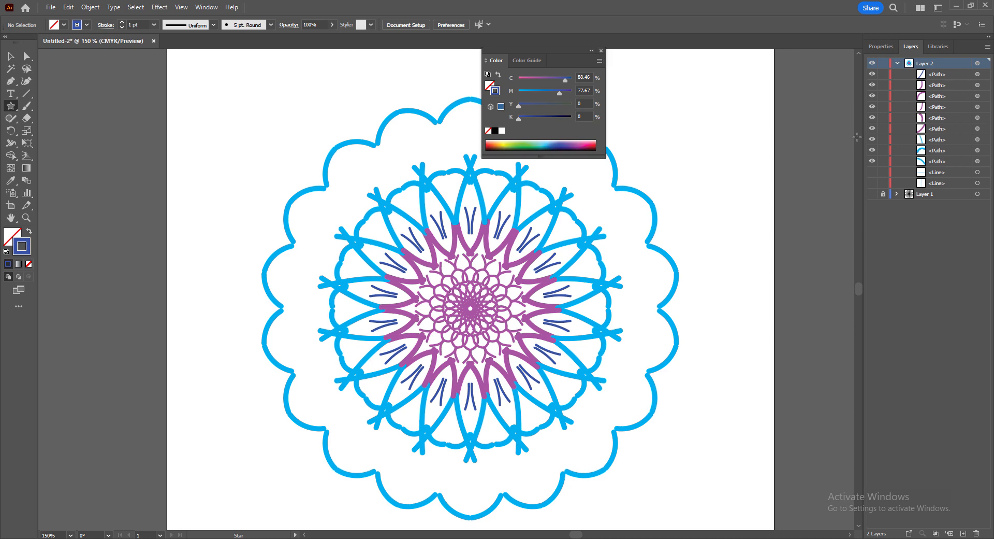
Show Layer 1's radial guide again and draw a star about 20 pt wide between the petal tips and the outer scallops.
{"action": "key", "text": "F6"}
{"action": "left_click", "coordinate": [872, 194]}
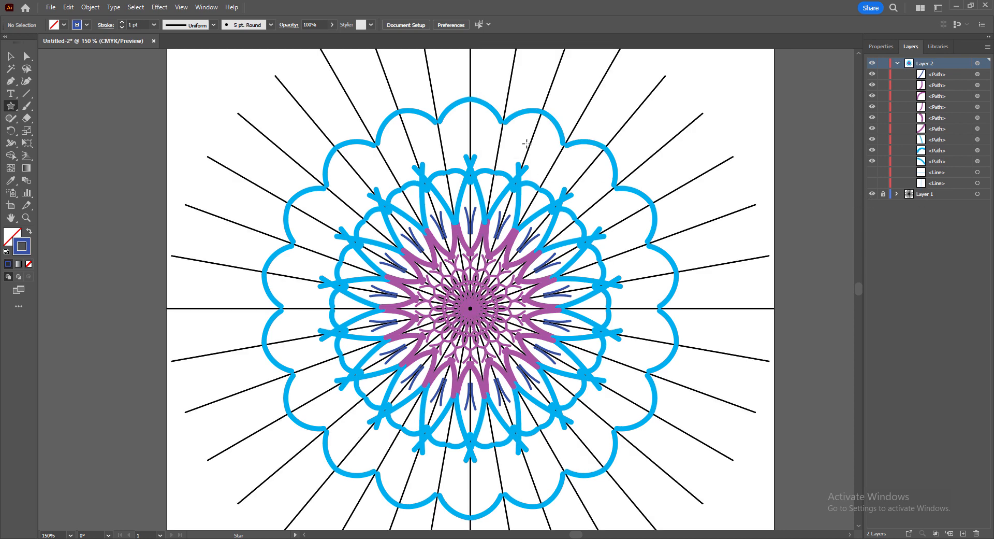
{"action": "mouse_move", "coordinate": [512, 139]}
{"action": "left_mouse_down"}
{"action": "mouse_move", "coordinate": [539, 153]}
{"action": "mouse_move", "coordinate": [510, 149]}
{"action": "mouse_move", "coordinate": [518, 154]}
{"action": "left_mouse_up"}
{"action": "left_click_drag", "start_coordinate": [583, 182], "coordinate": [583, 182]}
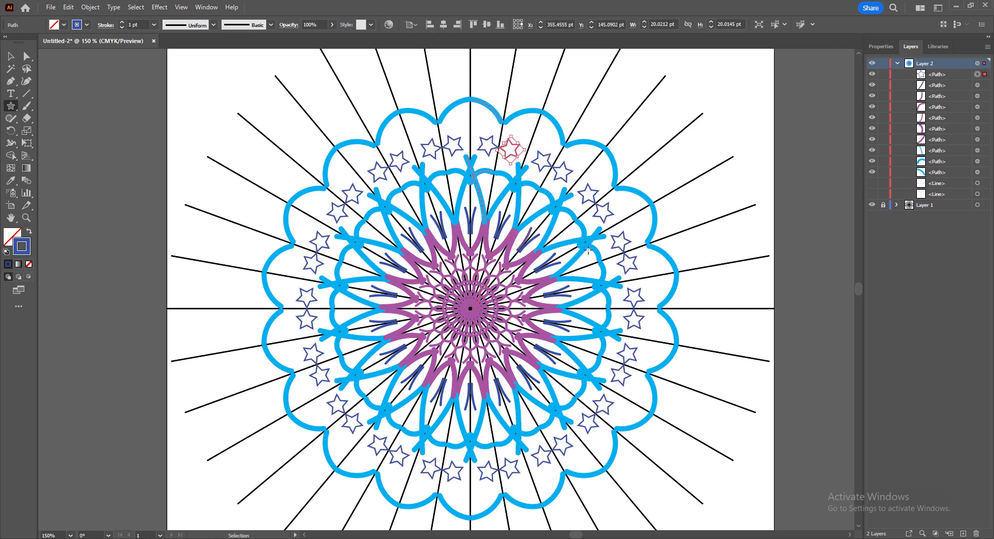
Undo the star, switch to the Paintbrush, try a short dark blue curve across an outer scallop joint, and undo it.
{"action": "key", "text": "ctrl+z"}
{"action": "left_click", "coordinate": [27, 106]}
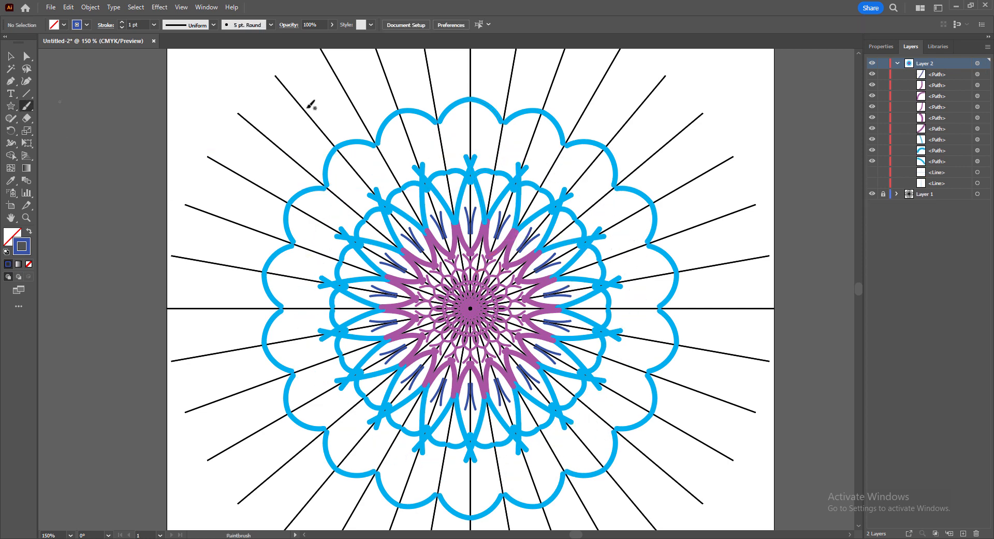
{"action": "mouse_move", "coordinate": [501, 150]}
{"action": "left_mouse_down"}
{"action": "mouse_move", "coordinate": [506, 94]}
{"action": "mouse_move", "coordinate": [513, 152]}
{"action": "left_mouse_up"}
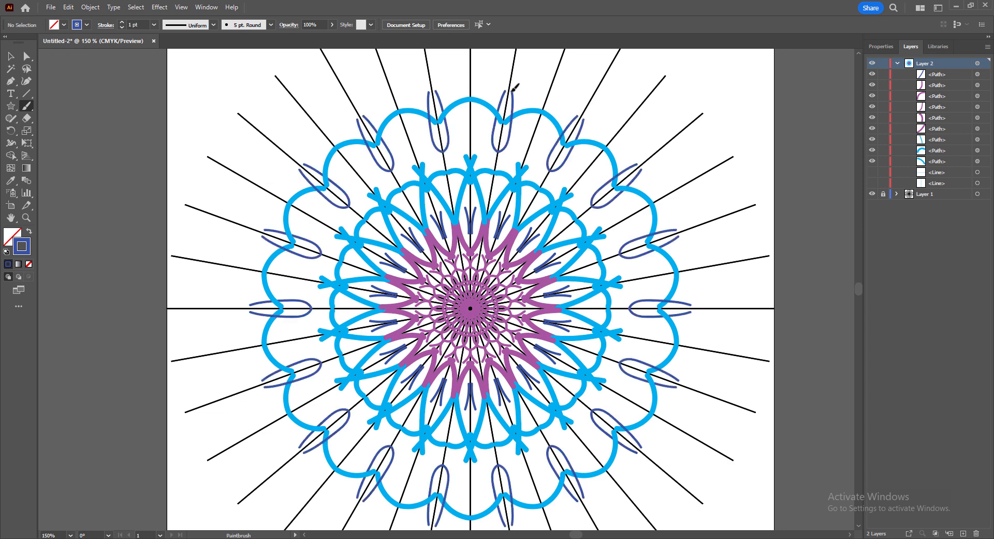
{"action": "key", "text": "ctrl+z"}
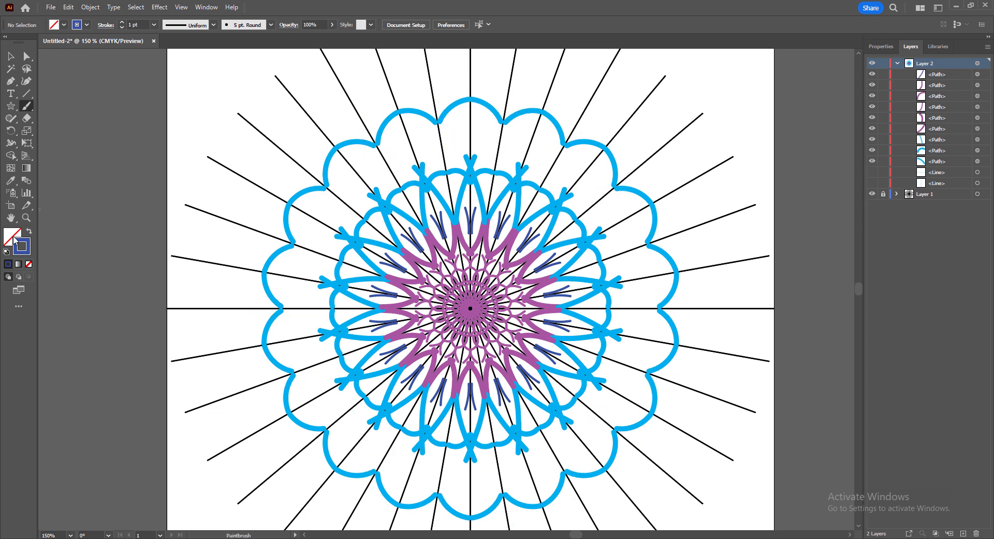
Set the stroke colour to dark green, hex 03600C.
{"action": "double_click", "coordinate": [28, 247]}
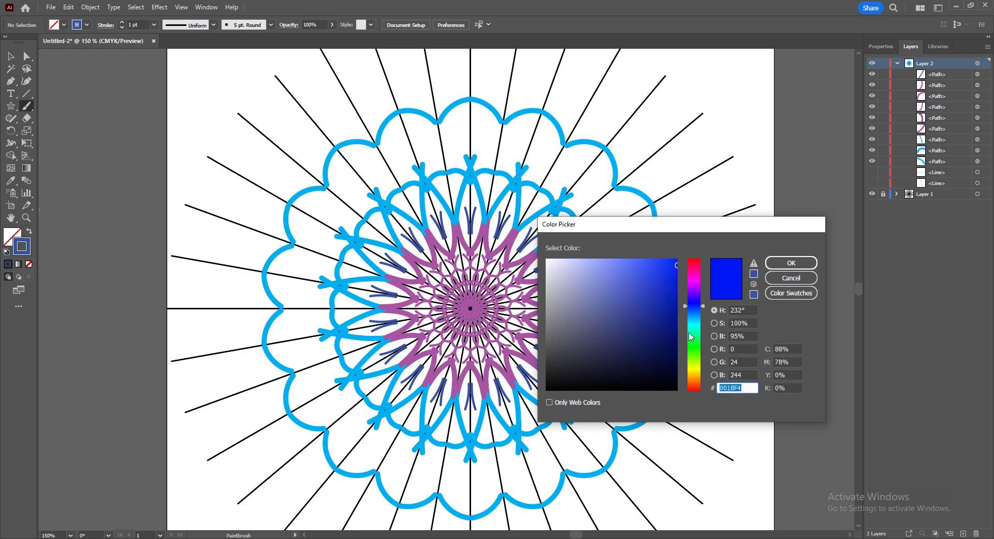
{"action": "left_click_drag", "start_coordinate": [696, 333], "coordinate": [696, 345]}
{"action": "left_click_drag", "start_coordinate": [639, 316], "coordinate": [673, 341]}
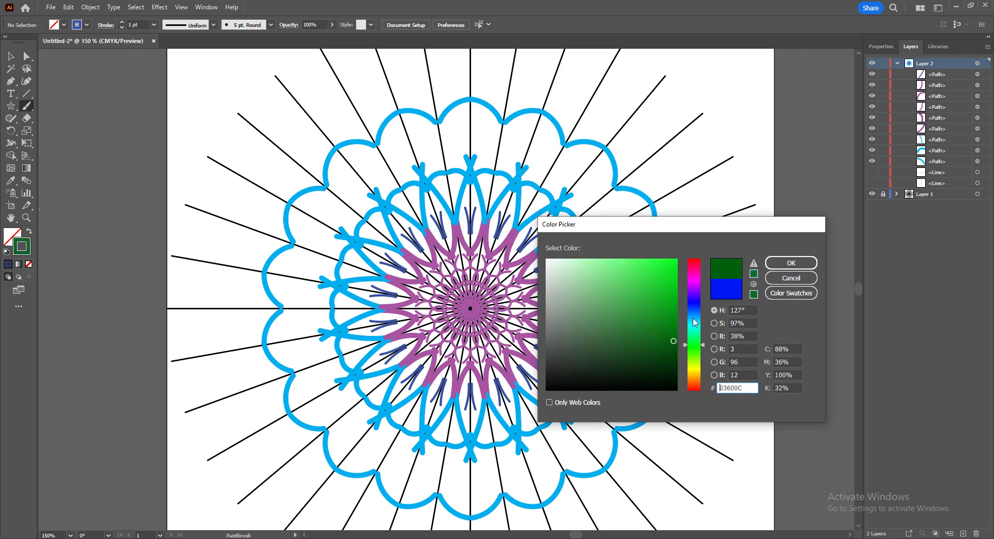
{"action": "left_click", "coordinate": [791, 263]}
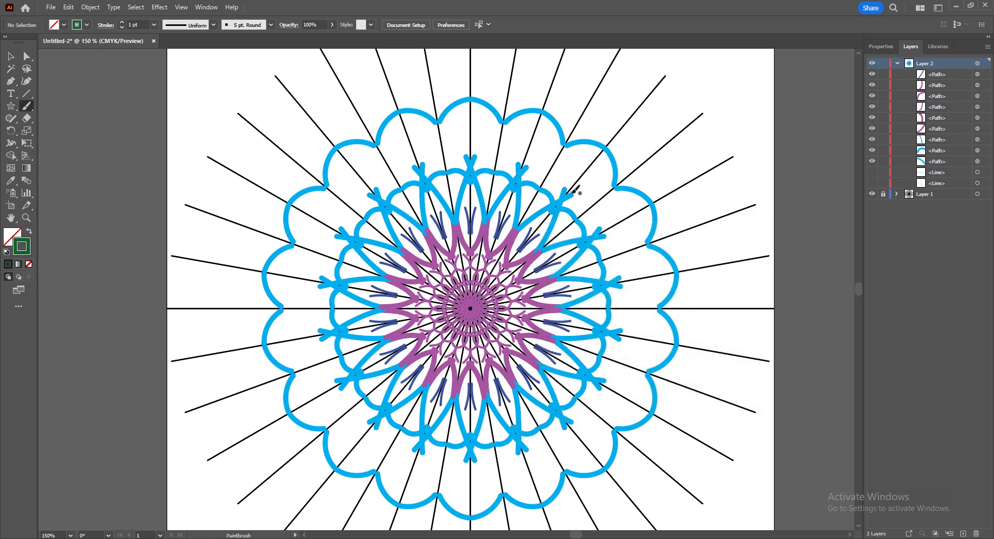
Paint thin green leaf curves from the blue petal tips past the outer scallops, undoing the long outer stroke and replacing it with a shorter pointed one.
{"action": "mouse_move", "coordinate": [573, 194]}
{"action": "left_mouse_down"}
{"action": "mouse_move", "coordinate": [597, 133]}
{"action": "mouse_move", "coordinate": [641, 102]}
{"action": "left_mouse_up"}
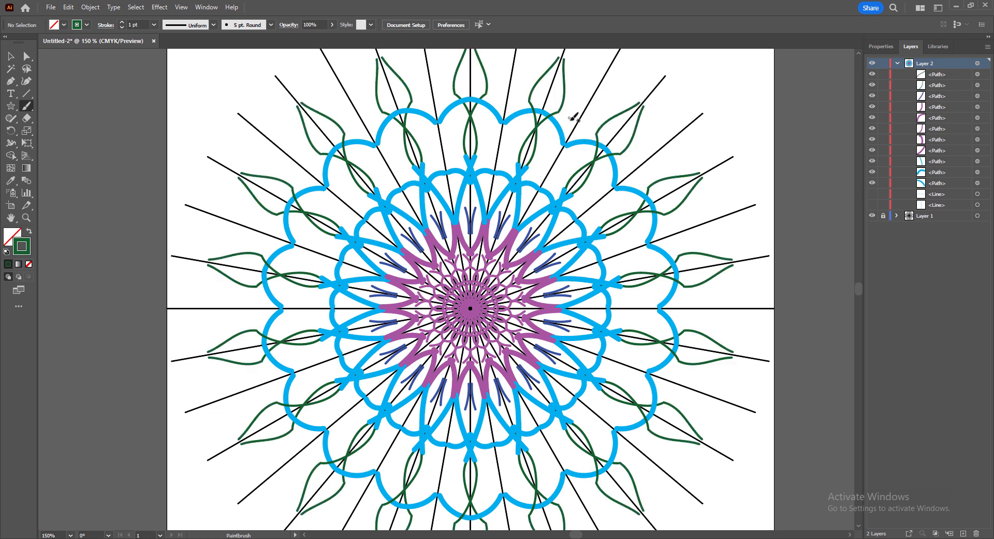
{"action": "key", "text": "ctrl+z"}
{"action": "left_click_drag", "start_coordinate": [599, 136], "coordinate": [636, 120]}
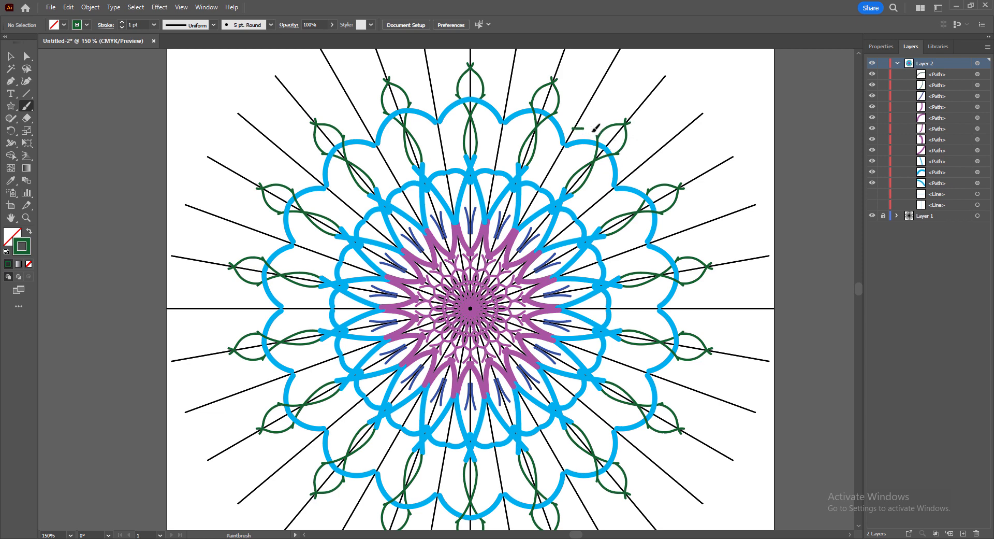
Paint several thin green arcs around the petals and scallops, hide Layer 1's radial guide, and switch to the Selection tool.
{"action": "mouse_move", "coordinate": [558, 154]}
{"action": "left_mouse_down"}
{"action": "mouse_move", "coordinate": [595, 160]}
{"action": "mouse_move", "coordinate": [550, 179]}
{"action": "mouse_move", "coordinate": [566, 187]}
{"action": "mouse_move", "coordinate": [540, 211]}
{"action": "mouse_move", "coordinate": [538, 192]}
{"action": "mouse_move", "coordinate": [549, 206]}
{"action": "mouse_move", "coordinate": [541, 220]}
{"action": "mouse_move", "coordinate": [524, 197]}
{"action": "mouse_move", "coordinate": [535, 199]}
{"action": "mouse_move", "coordinate": [536, 231]}
{"action": "mouse_move", "coordinate": [549, 234]}
{"action": "mouse_move", "coordinate": [537, 208]}
{"action": "left_mouse_up"}
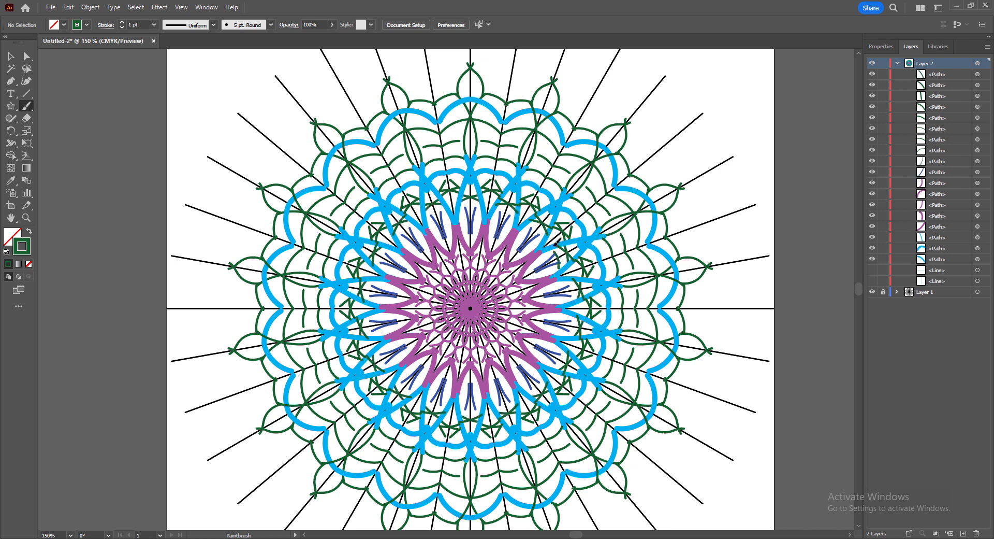
{"action": "left_click_drag", "start_coordinate": [555, 243], "coordinate": [557, 248]}
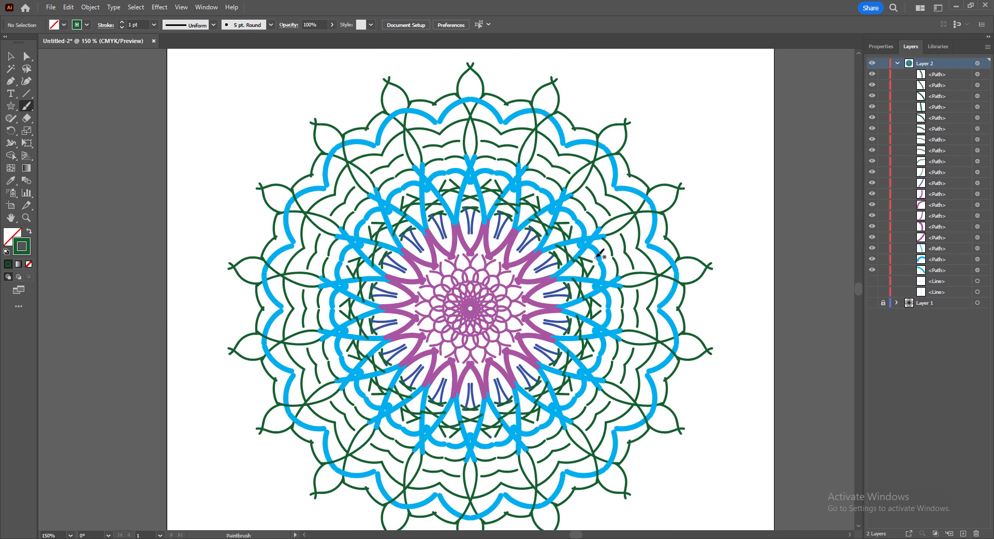
{"action": "key", "text": "ctrl+1"}
{"action": "scroll", "coordinate": [599, 253], "scroll_direction": "up", "scroll_amount": 1}
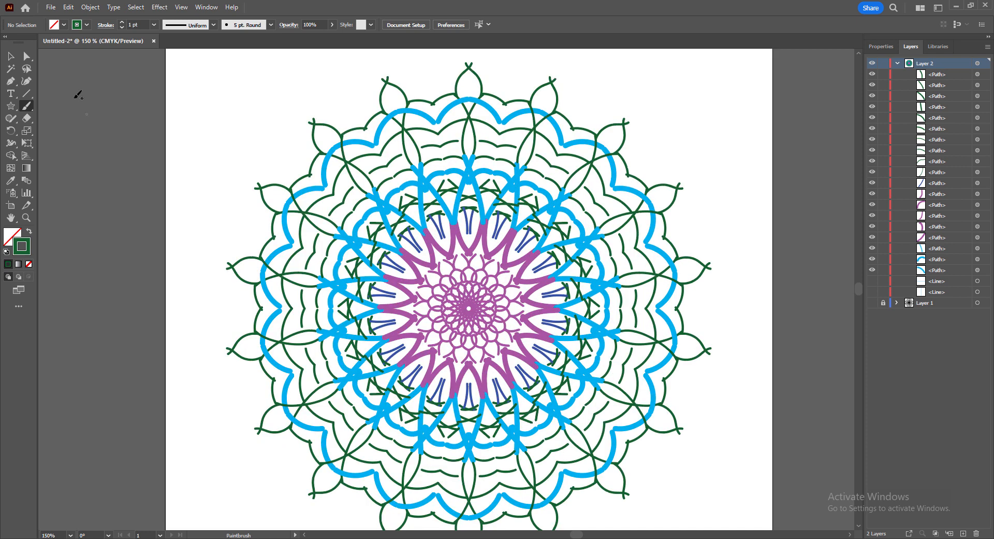
{"action": "left_click", "coordinate": [10, 56]}
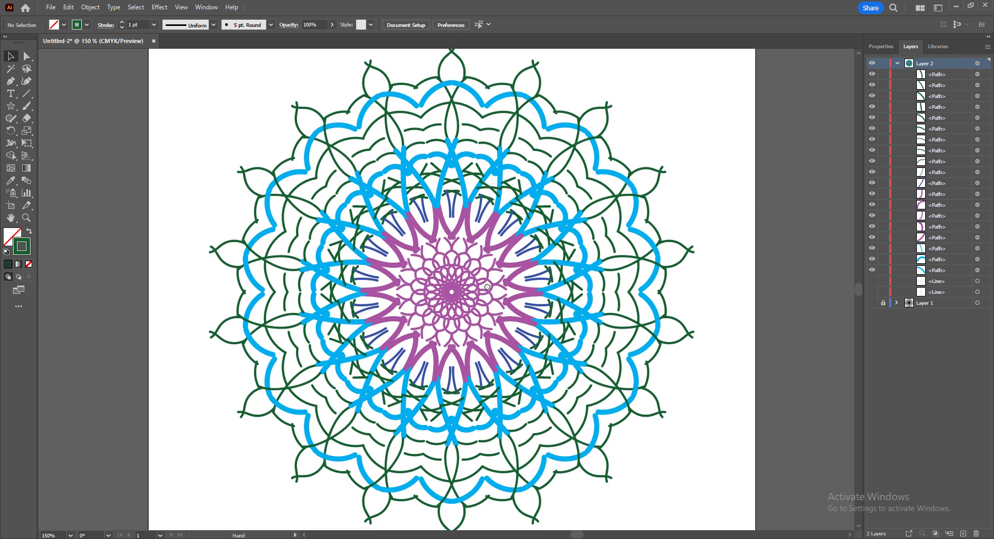